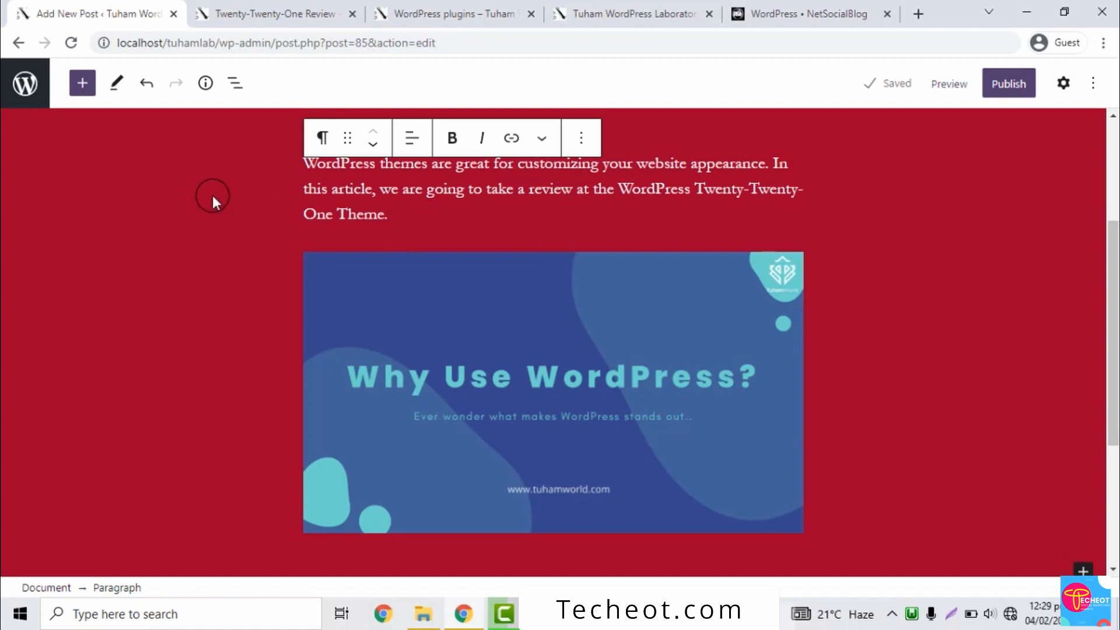
click(74, 88)
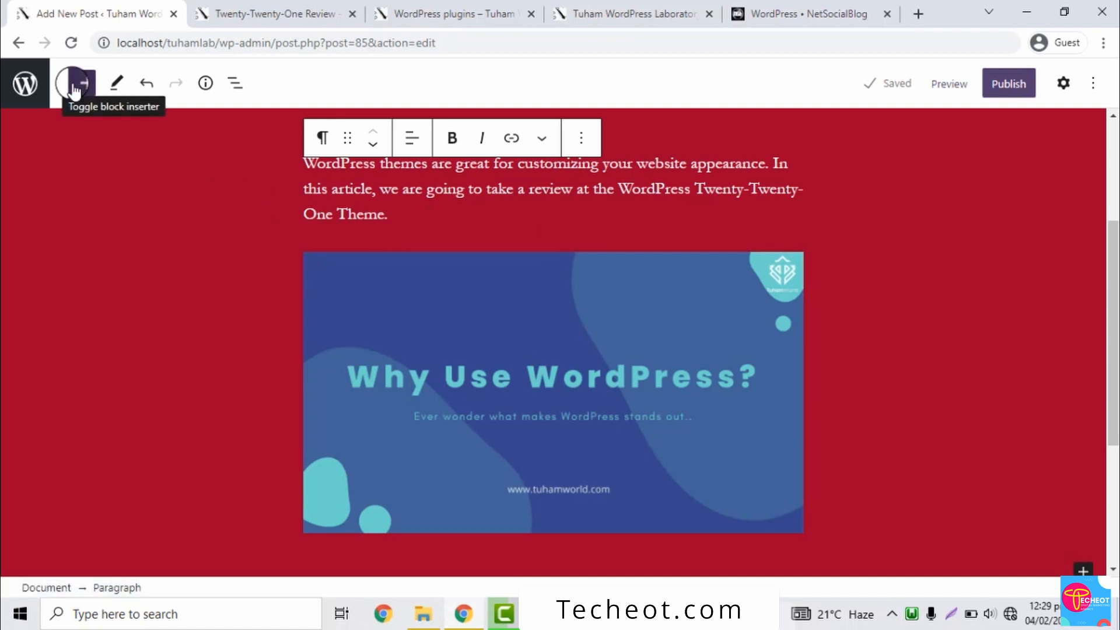
click(80, 86)
click(82, 87)
click(103, 110)
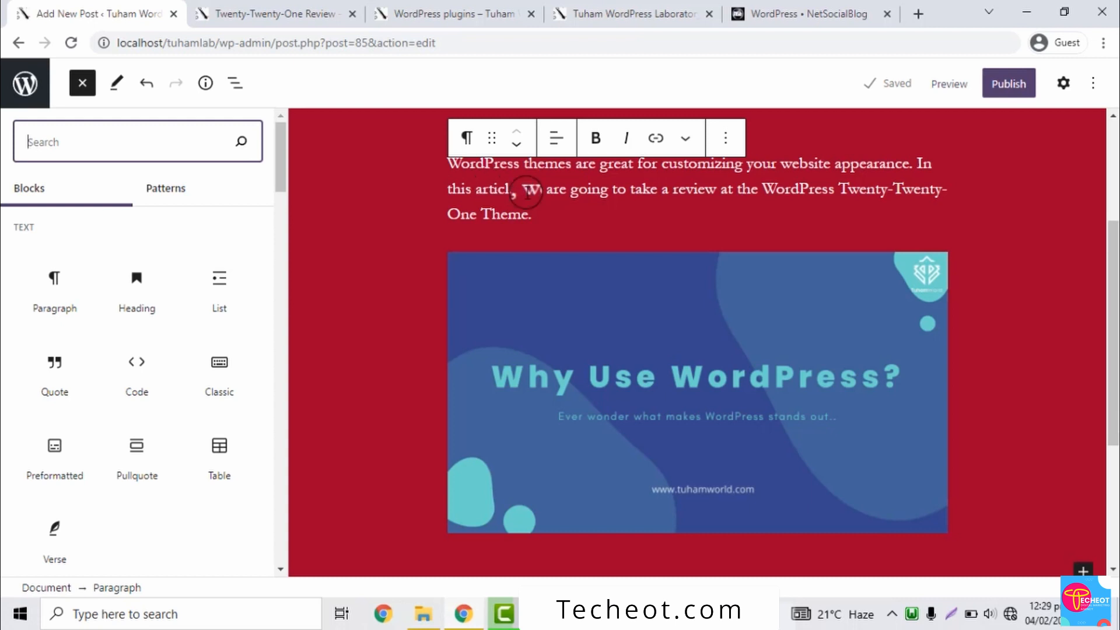
drag(532, 213, 313, 152)
Select the "Why Use WordPress?" image block and review the Text blocks available in the block inserter
click(601, 339)
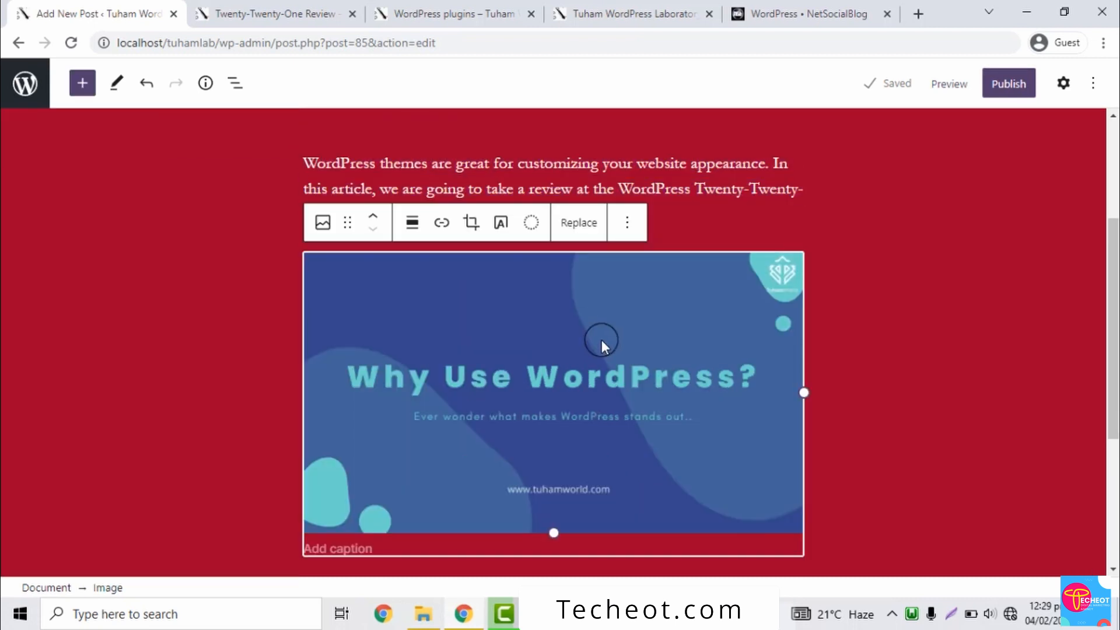
click(82, 84)
click(84, 86)
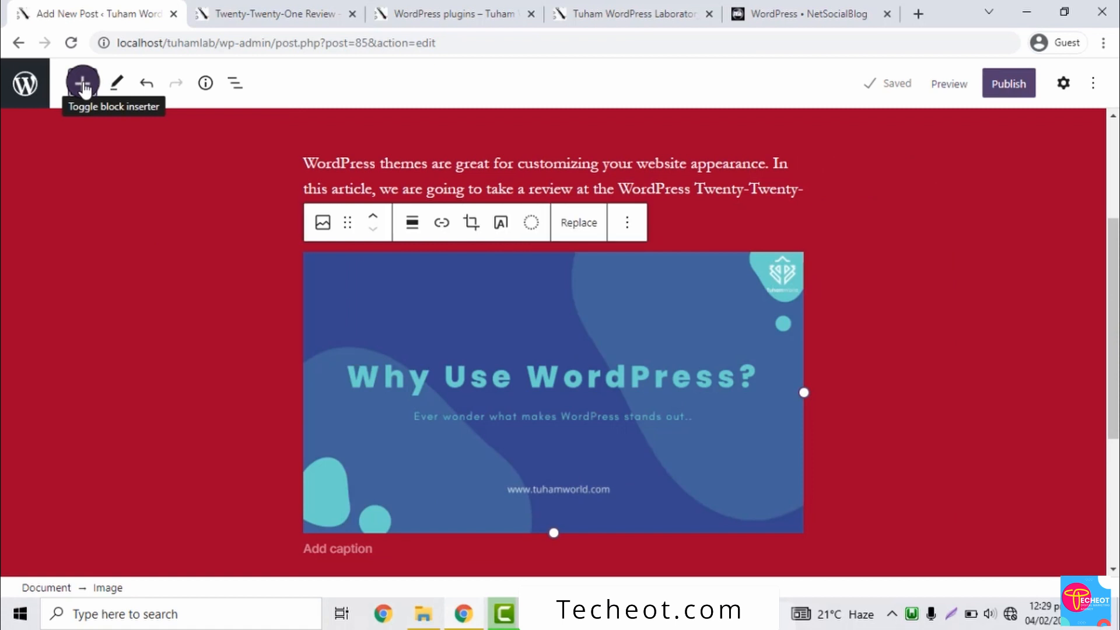
click(82, 85)
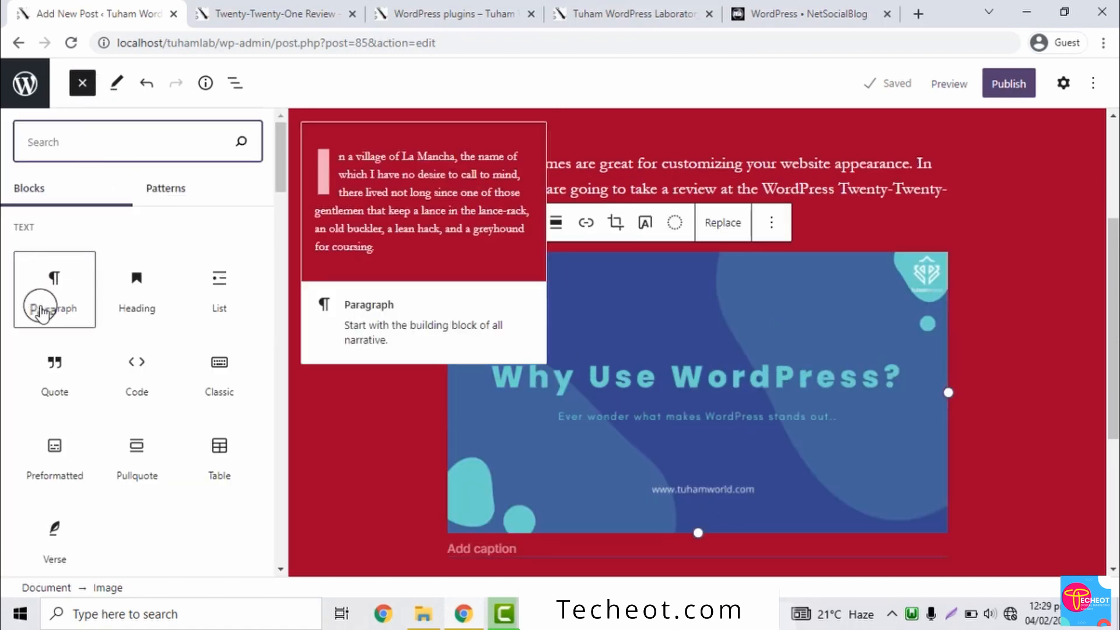
mouse_move(142, 307)
mouse_move(215, 292)
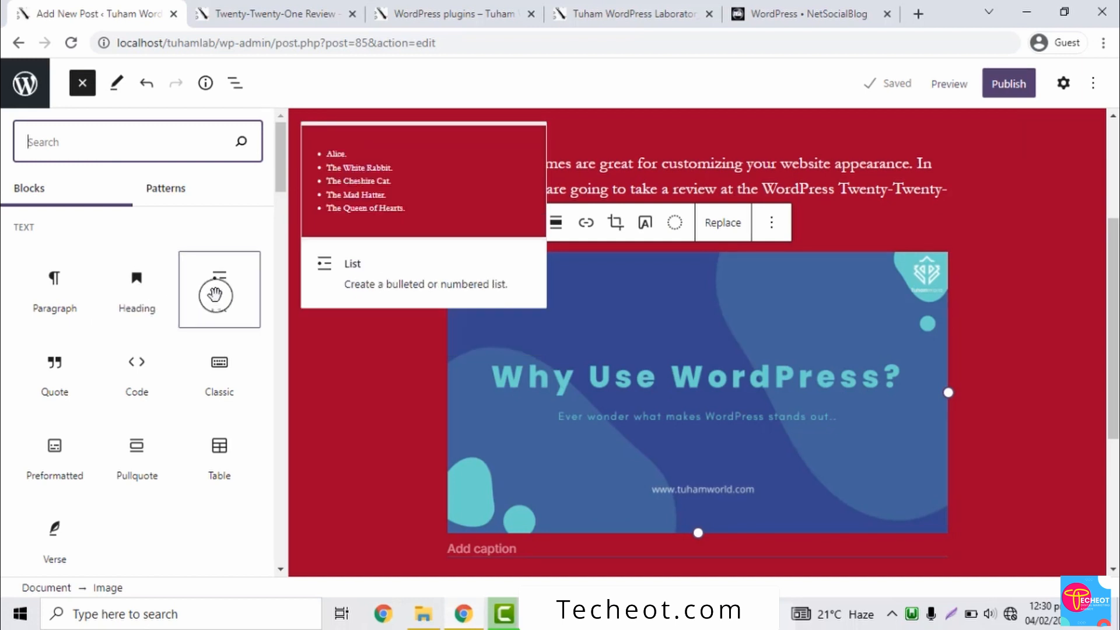
mouse_move(42, 375)
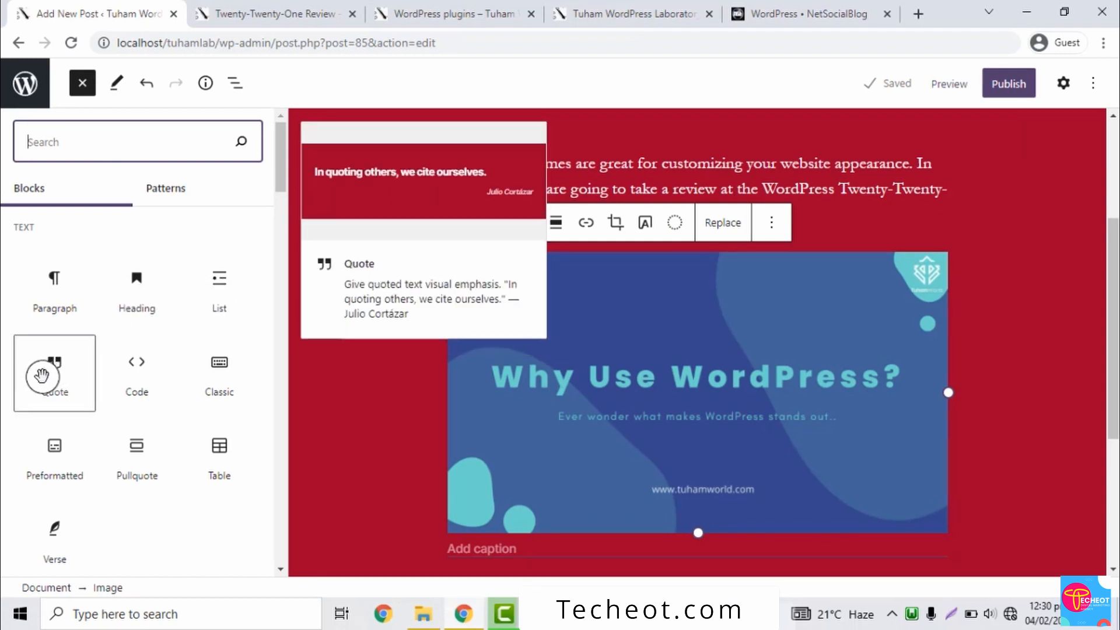
key(ctrl+minus)
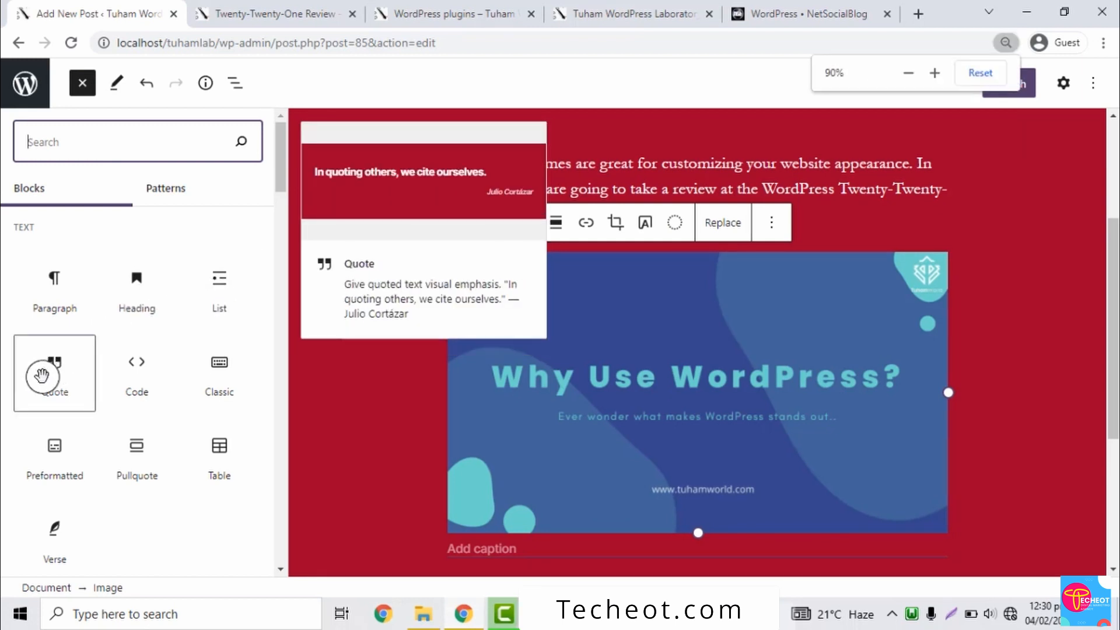
key(ctrl+minus)
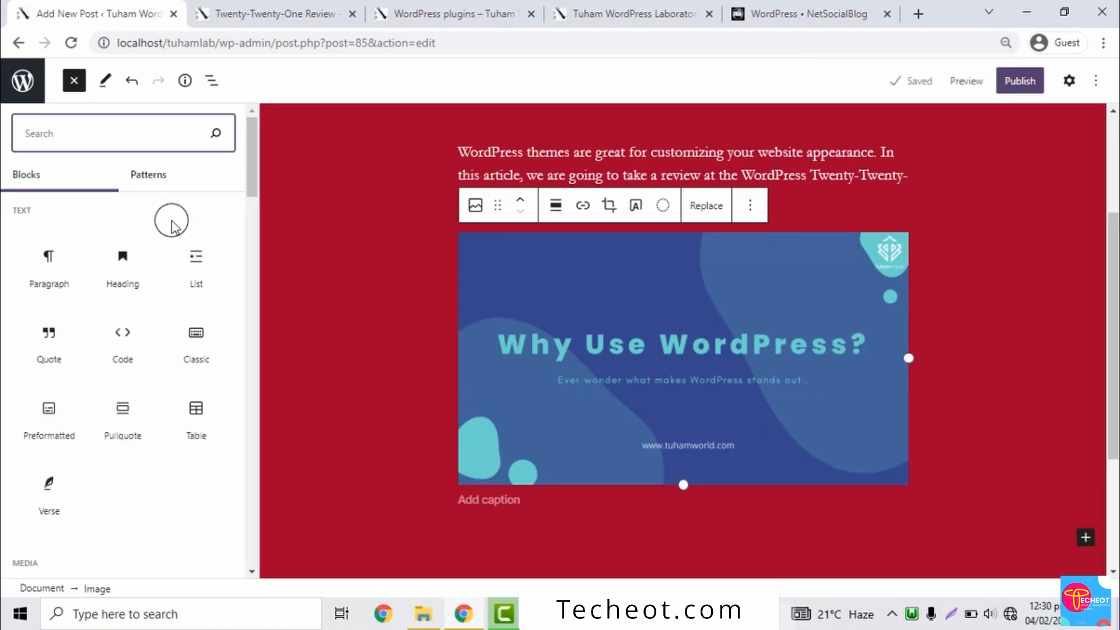
mouse_move(143, 359)
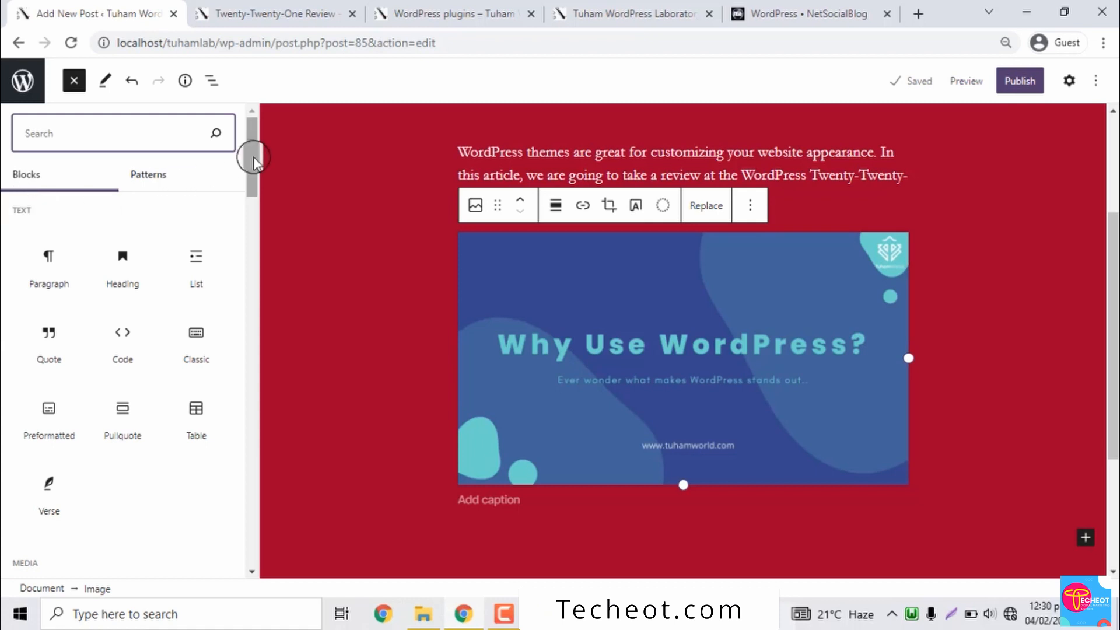
Look through the Media, Design, Widgets, Theme and Embeds categories of the block library and return to the Text blocks
drag(253, 163, 250, 220)
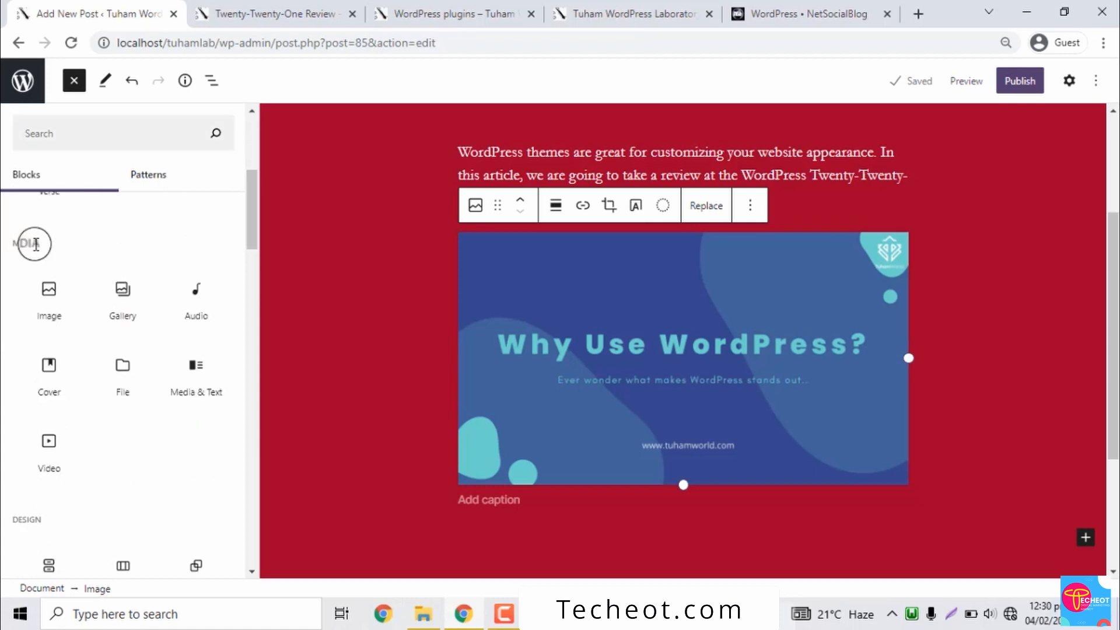
mouse_move(66, 330)
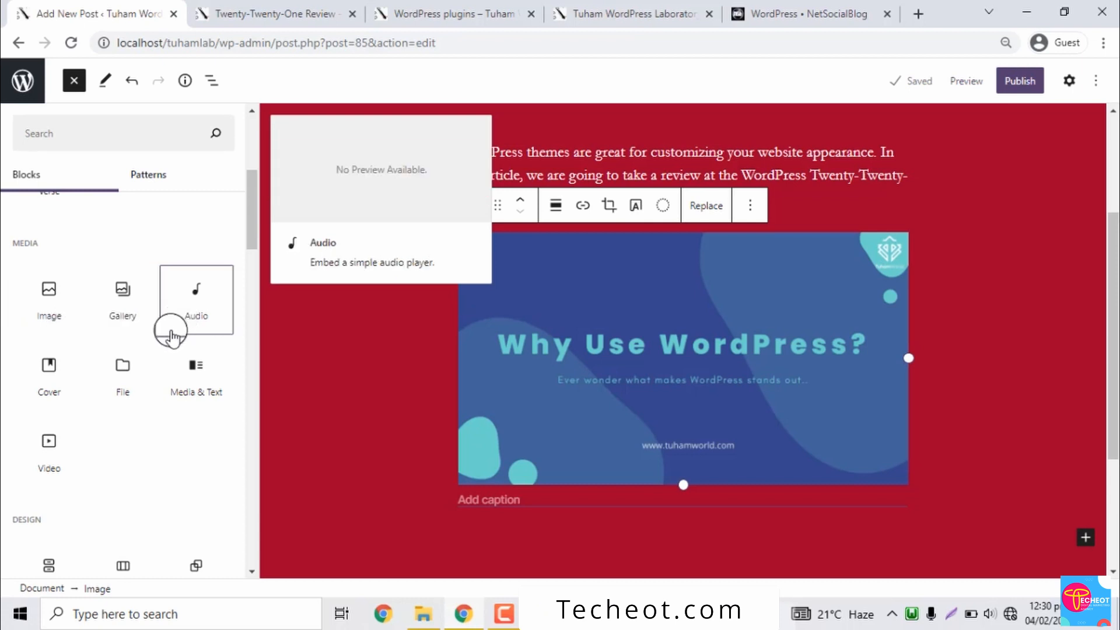
mouse_move(118, 392)
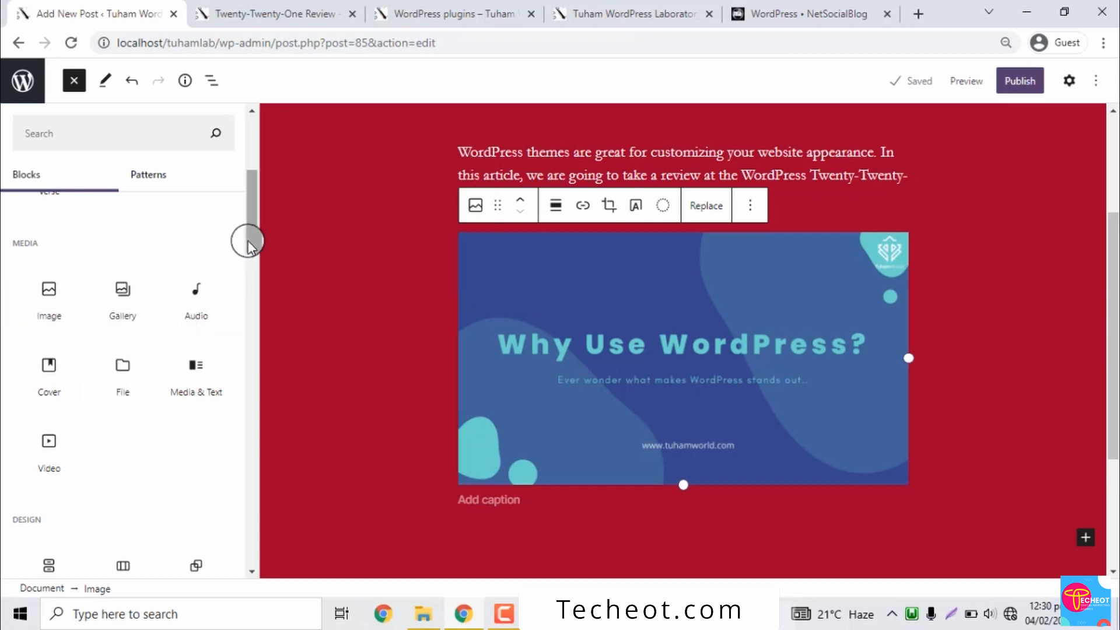
drag(245, 240, 243, 293)
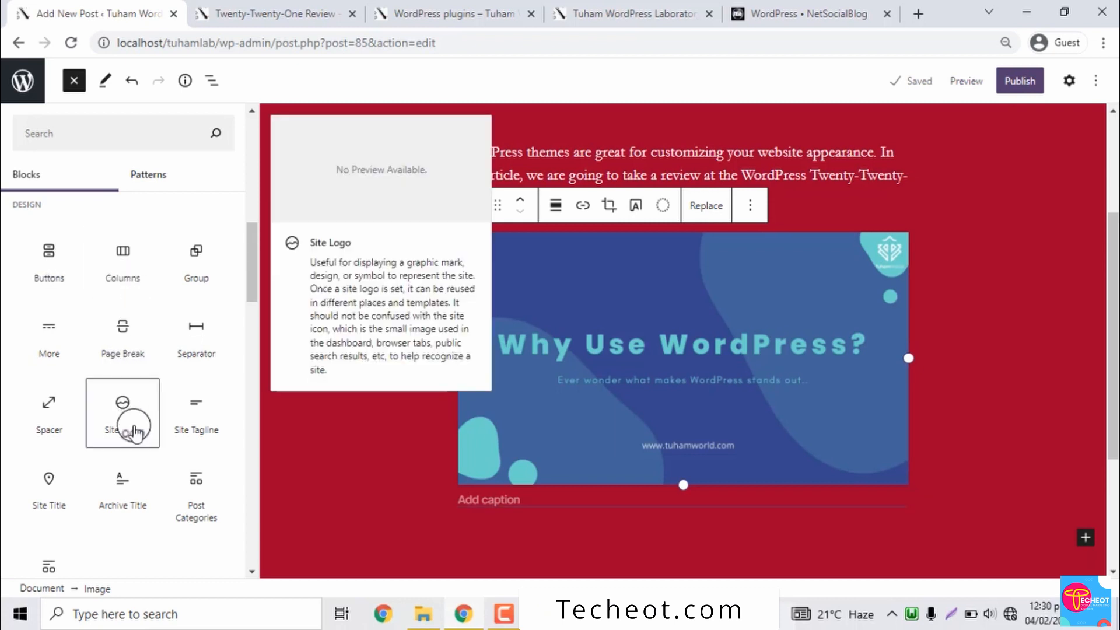
drag(245, 260, 246, 322)
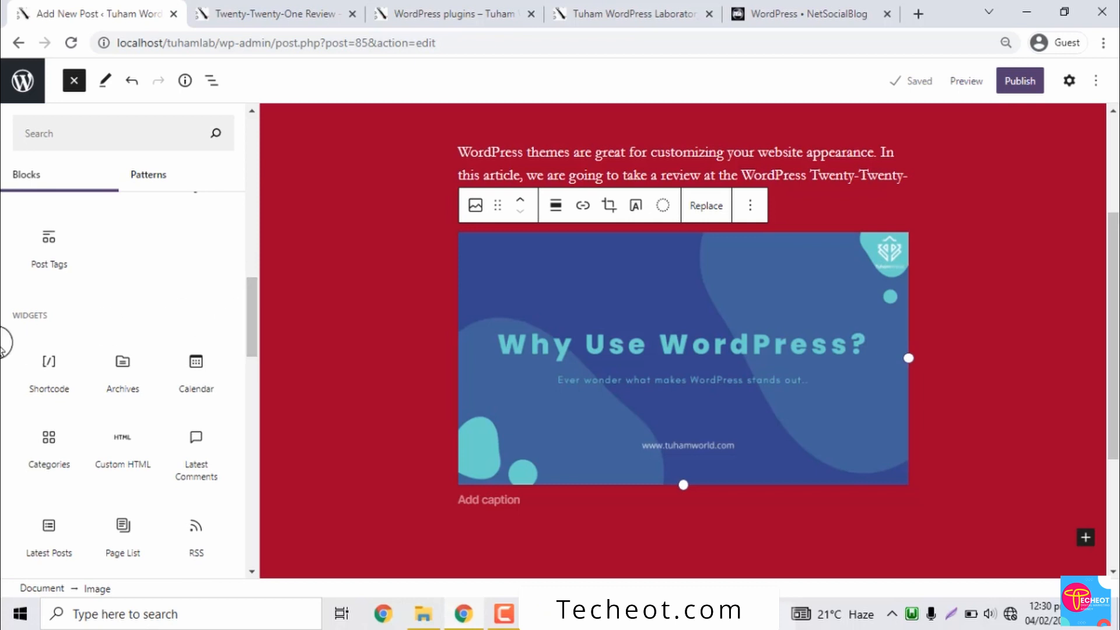
mouse_move(172, 406)
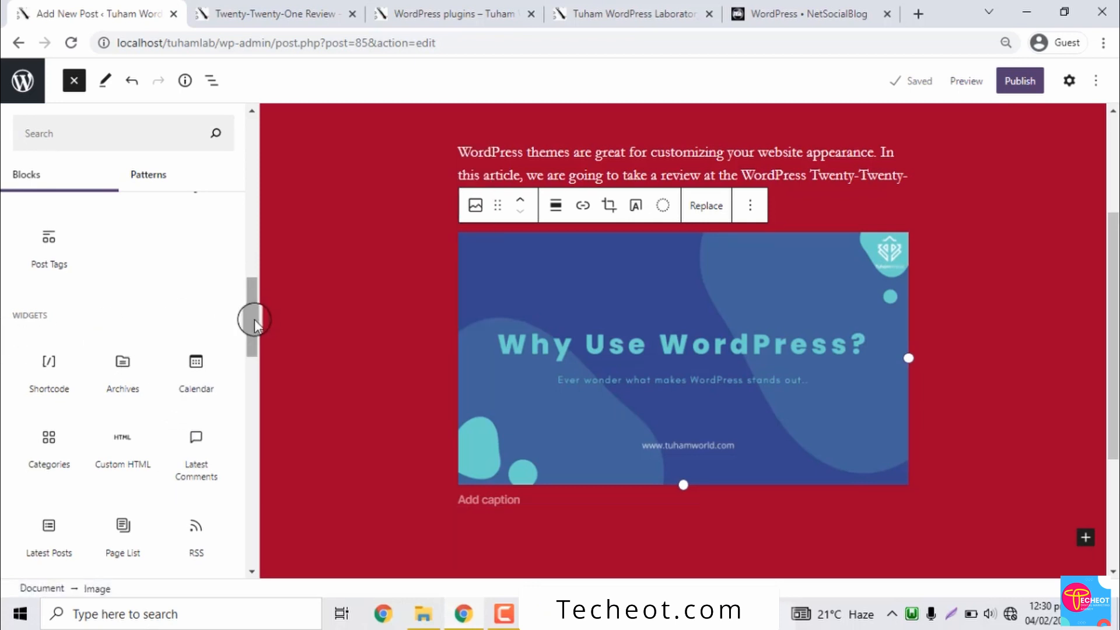
click(249, 382)
scroll(249, 383, down, 1)
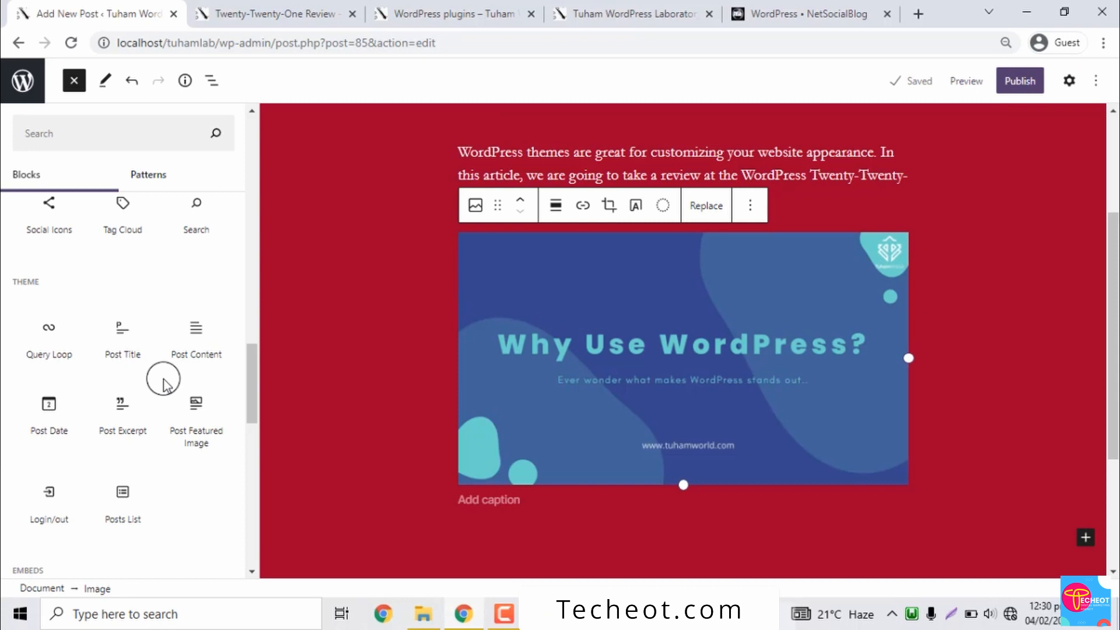
drag(250, 379, 245, 440)
mouse_move(110, 330)
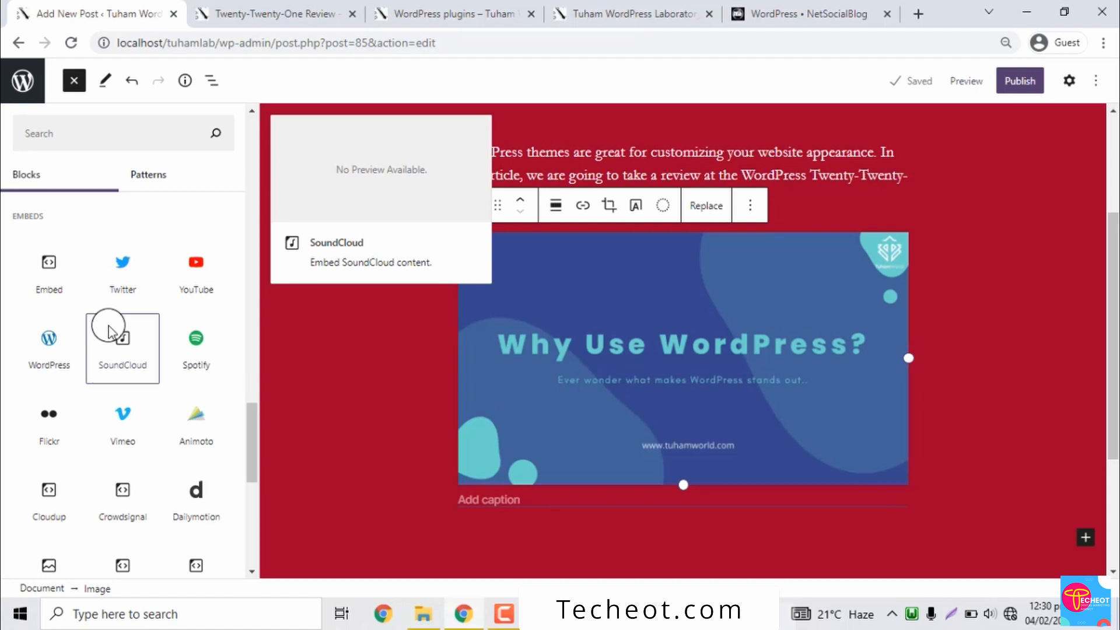
mouse_move(202, 265)
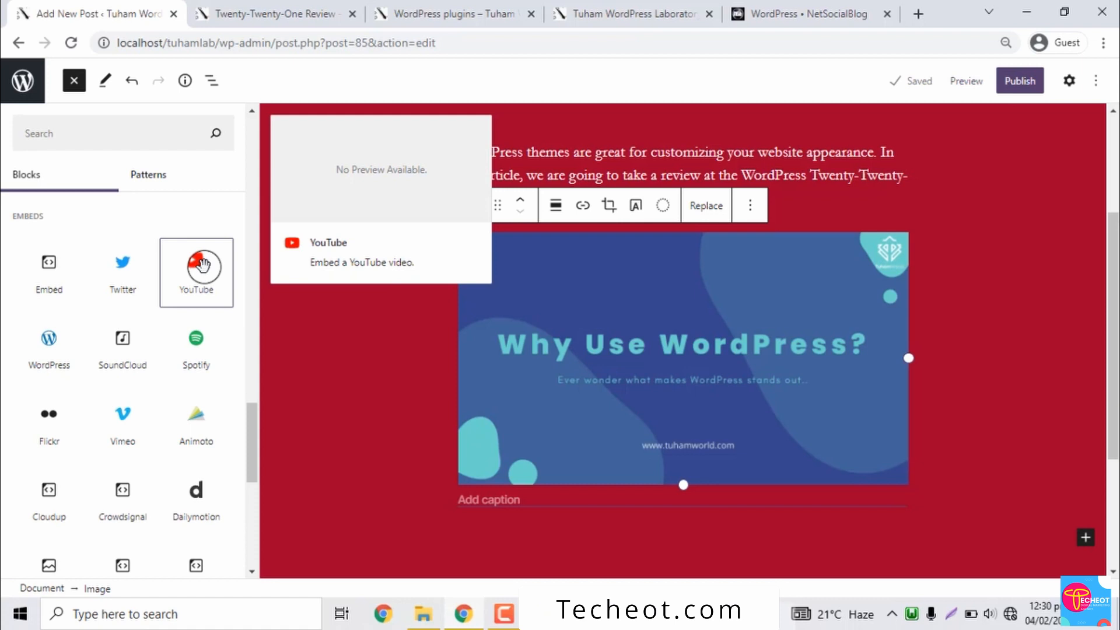
scroll(256, 411, down, 1)
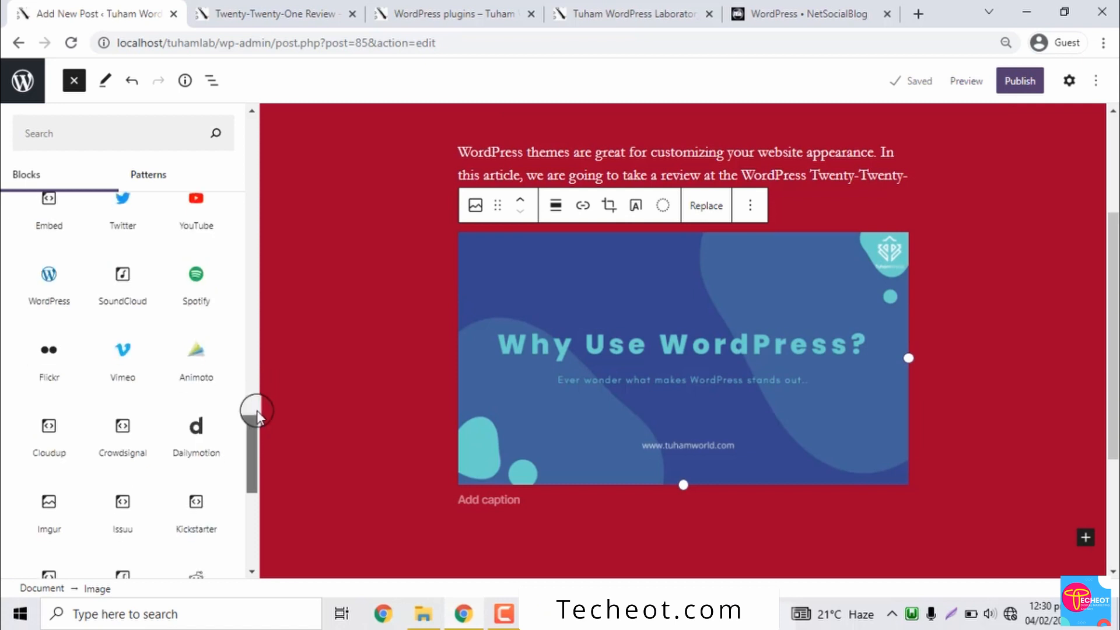
drag(257, 411, 240, 153)
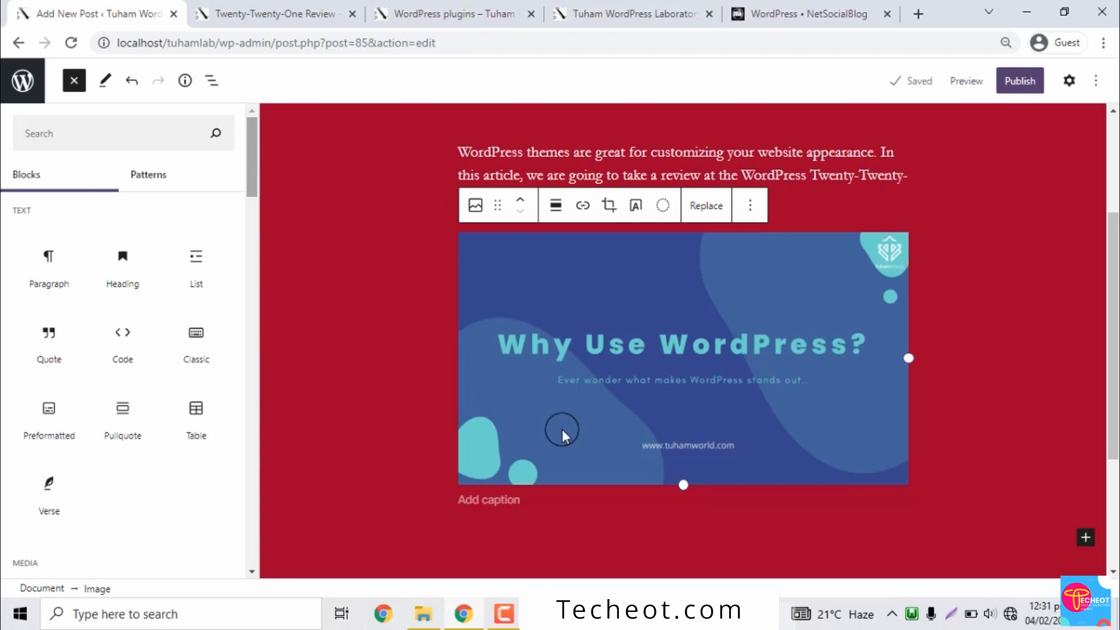
Add a Heading block below the "Why Use WordPress?" image with the text "Playing my favorite media"
click(761, 472)
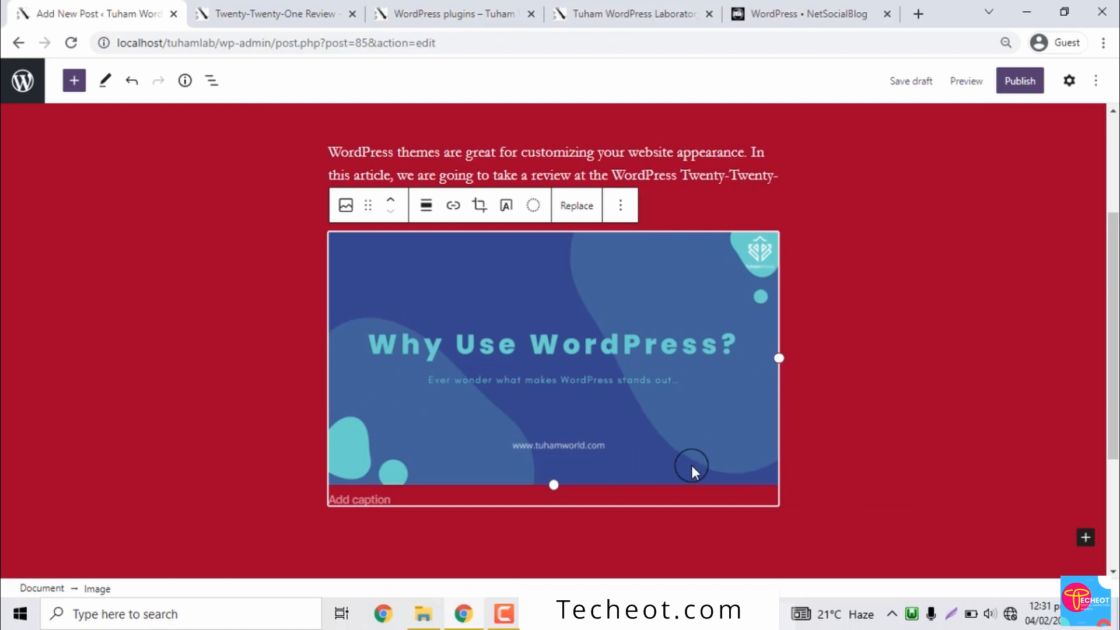
click(81, 91)
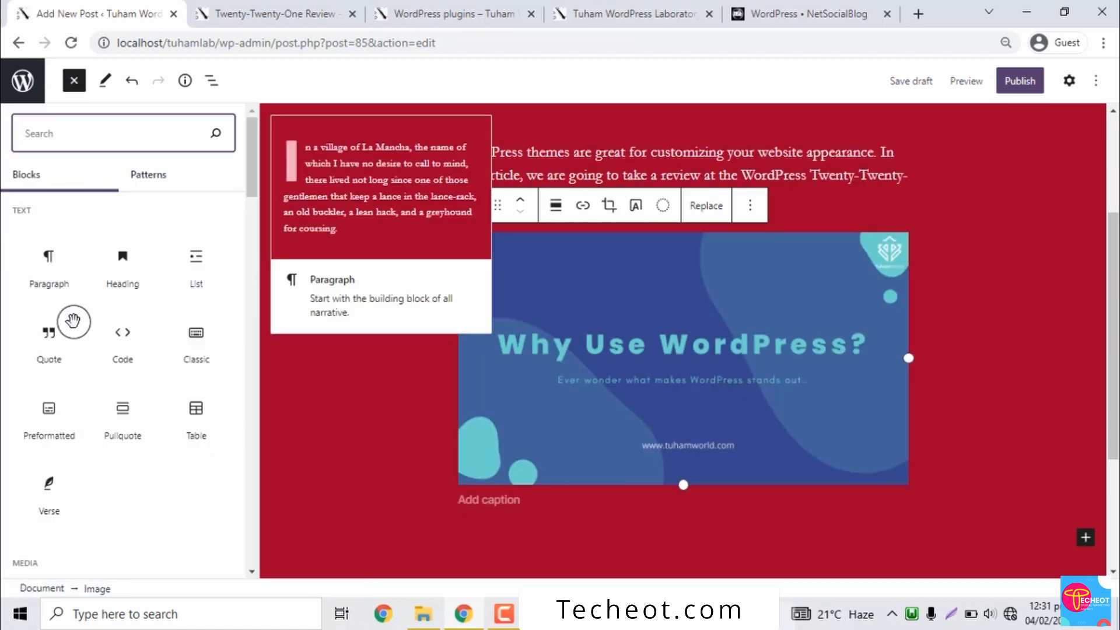
click(133, 278)
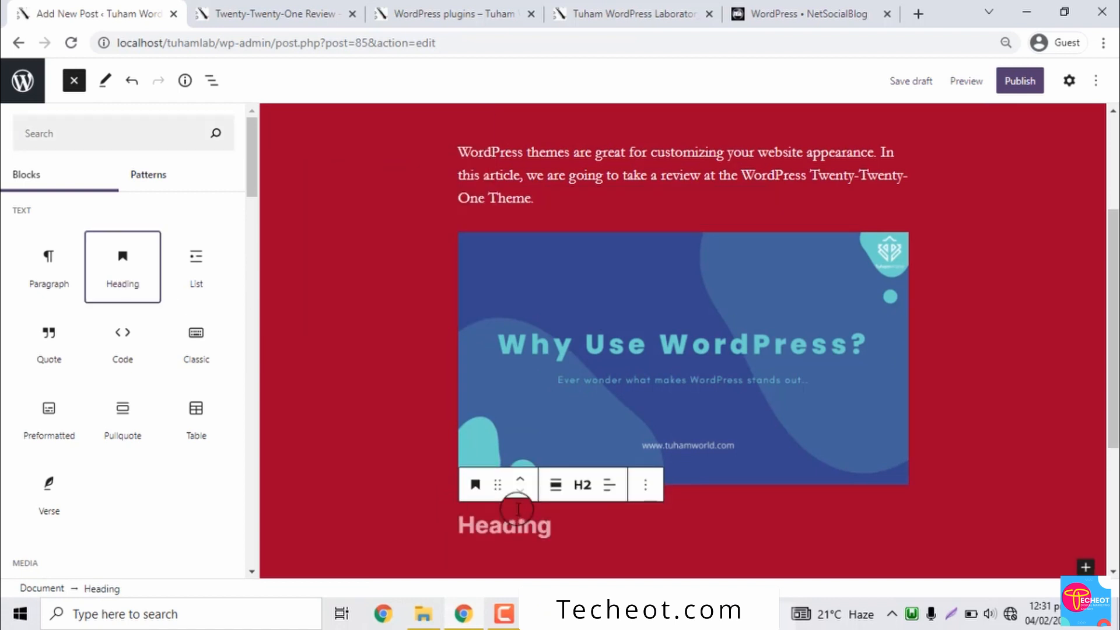
click(507, 523)
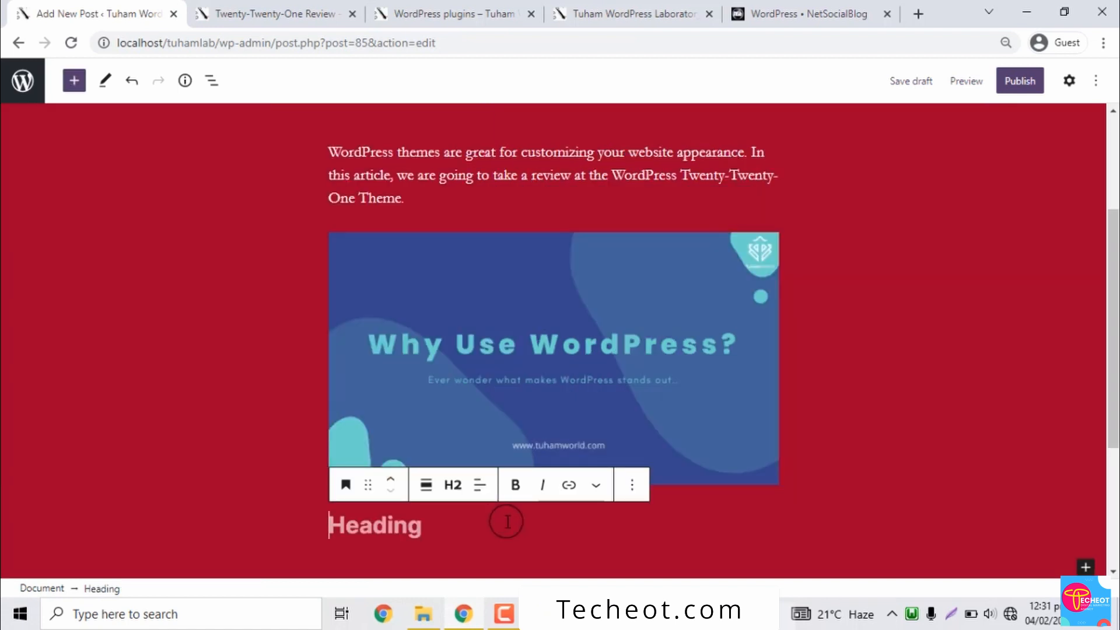
text(Playing)
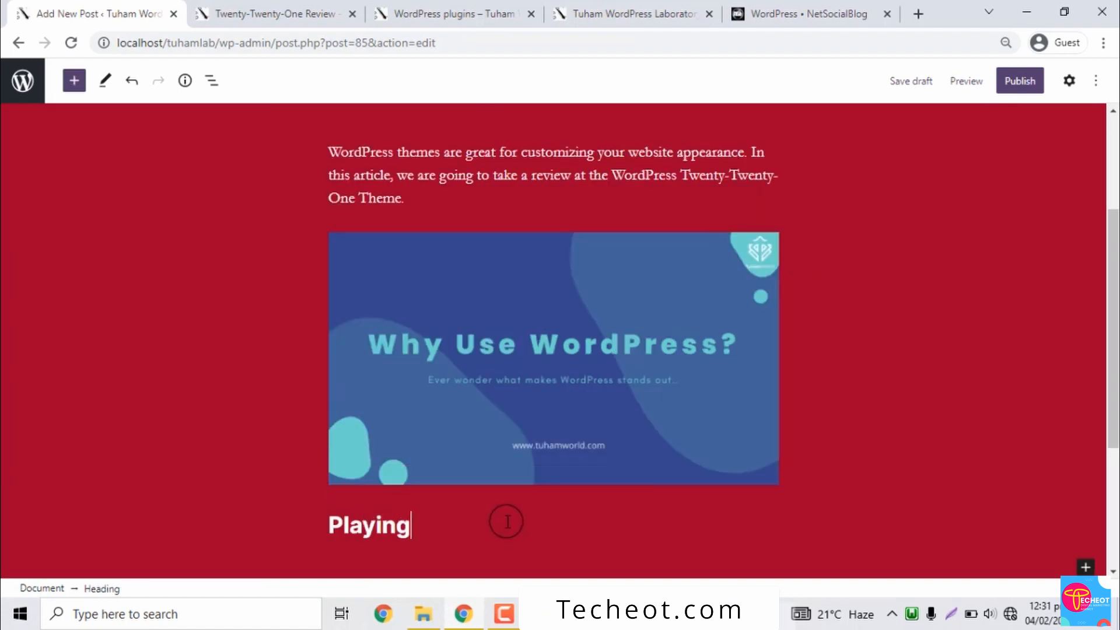
text( my fa)
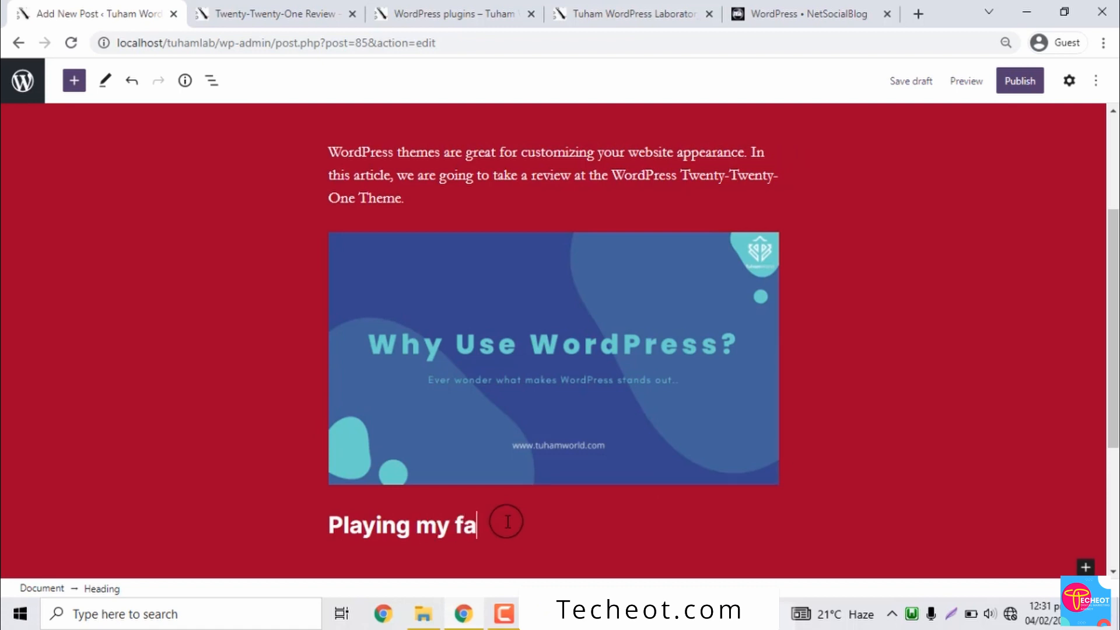
text(vorite media)
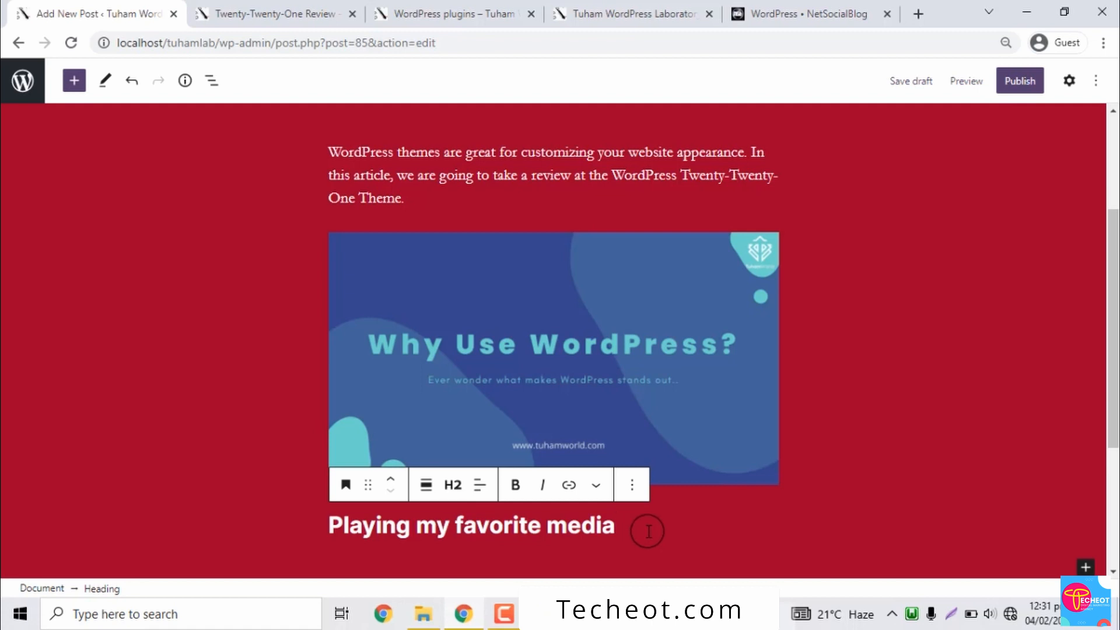
Add an Audio block below the "Playing my favorite media" heading and upload the Prism audio file from the WordPress folder
click(71, 85)
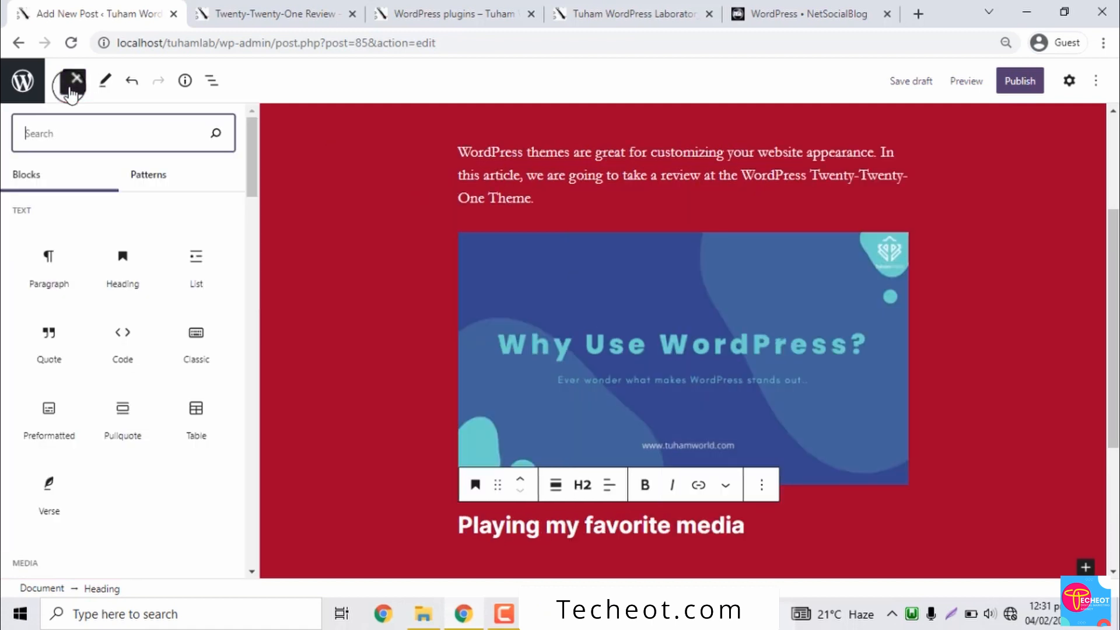
drag(252, 162, 244, 225)
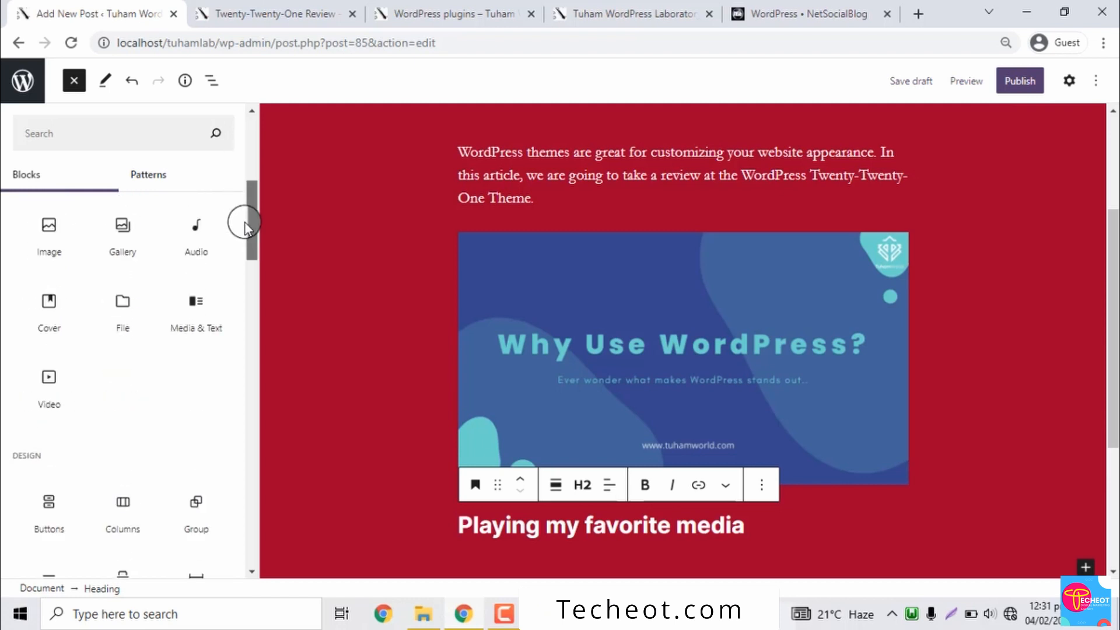
click(192, 242)
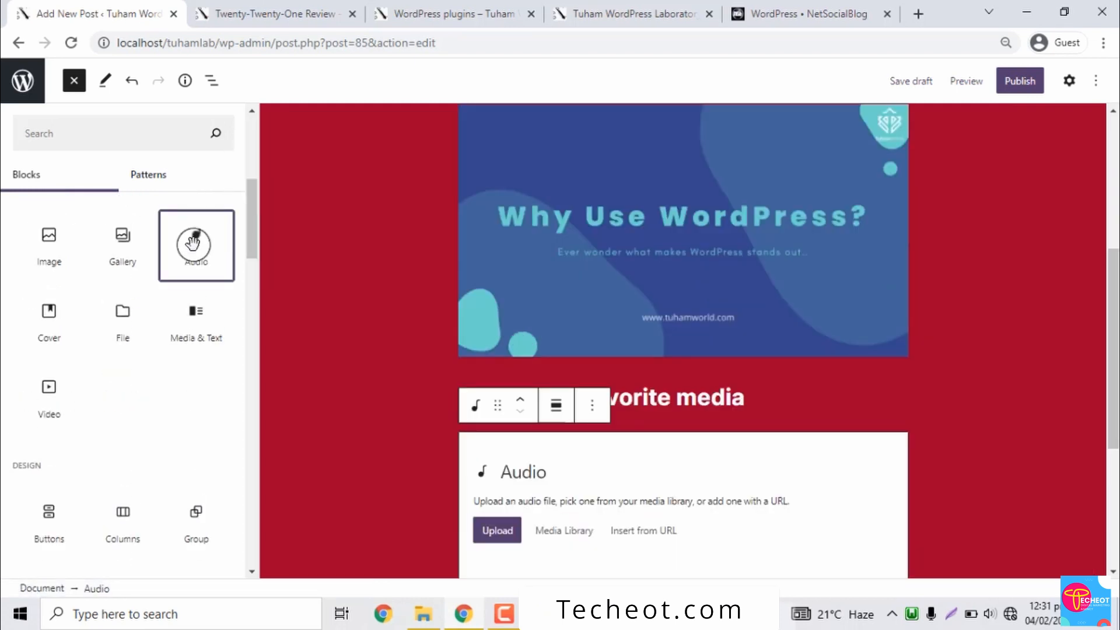
mouse_move(193, 242)
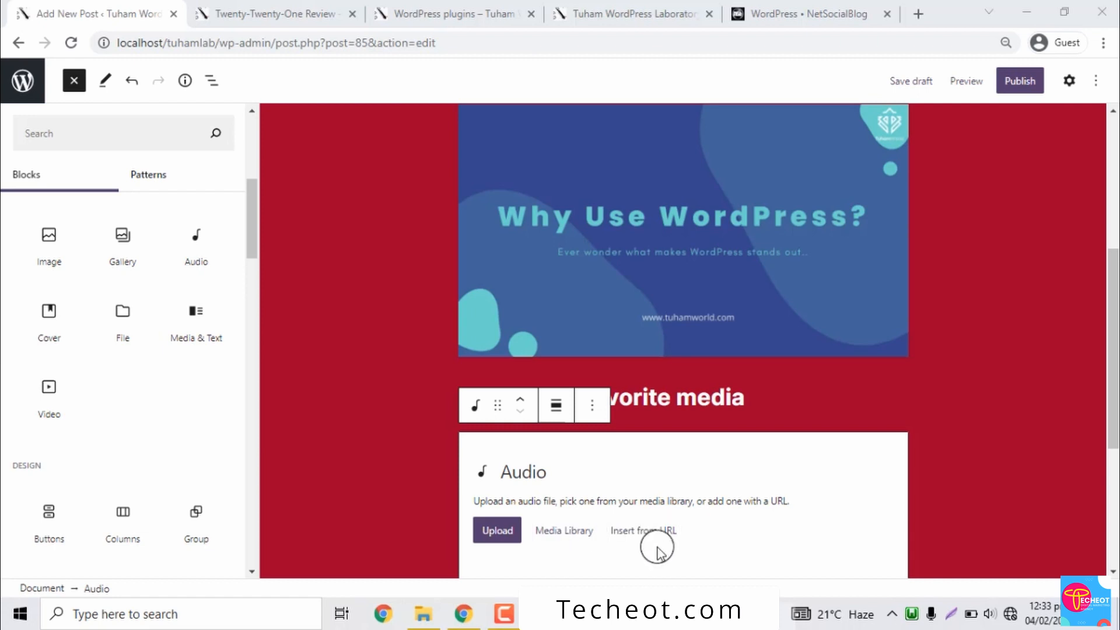
click(501, 530)
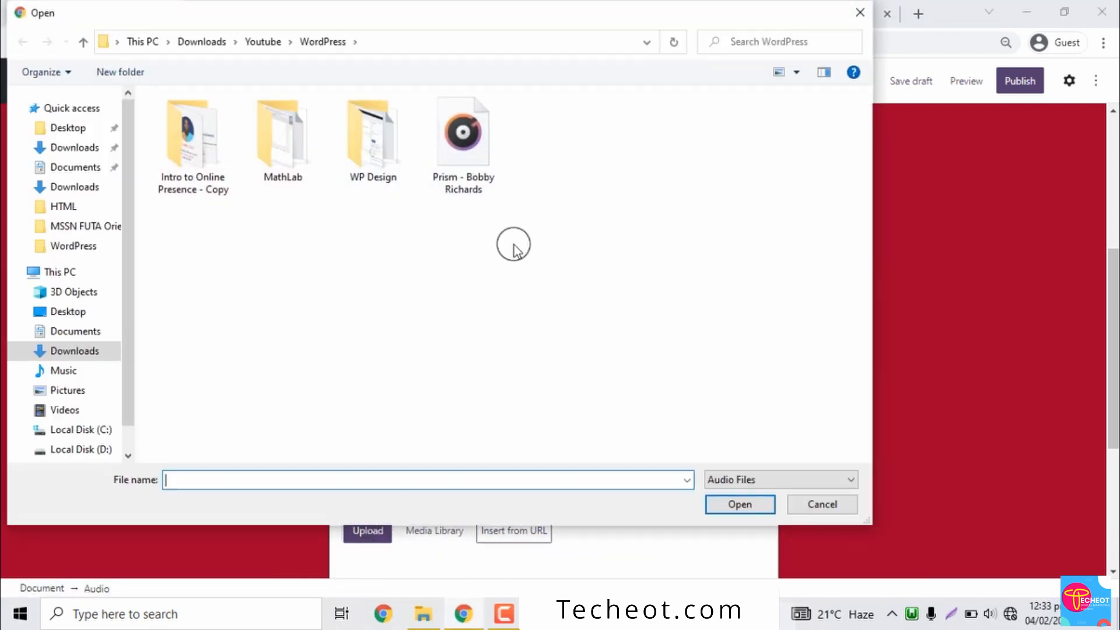
click(71, 245)
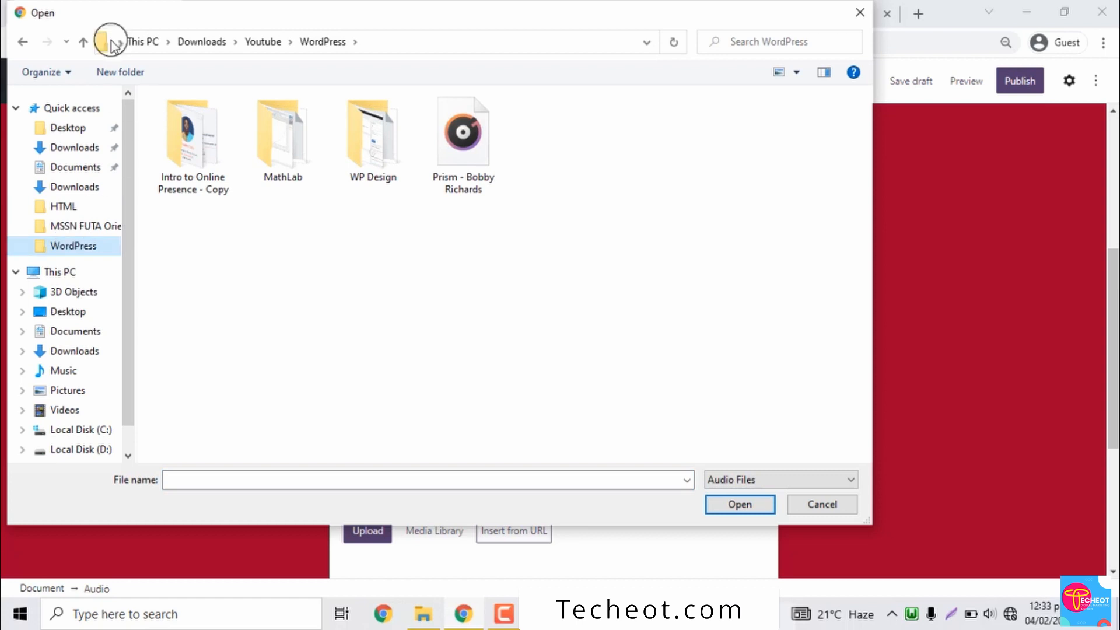
double_click(445, 169)
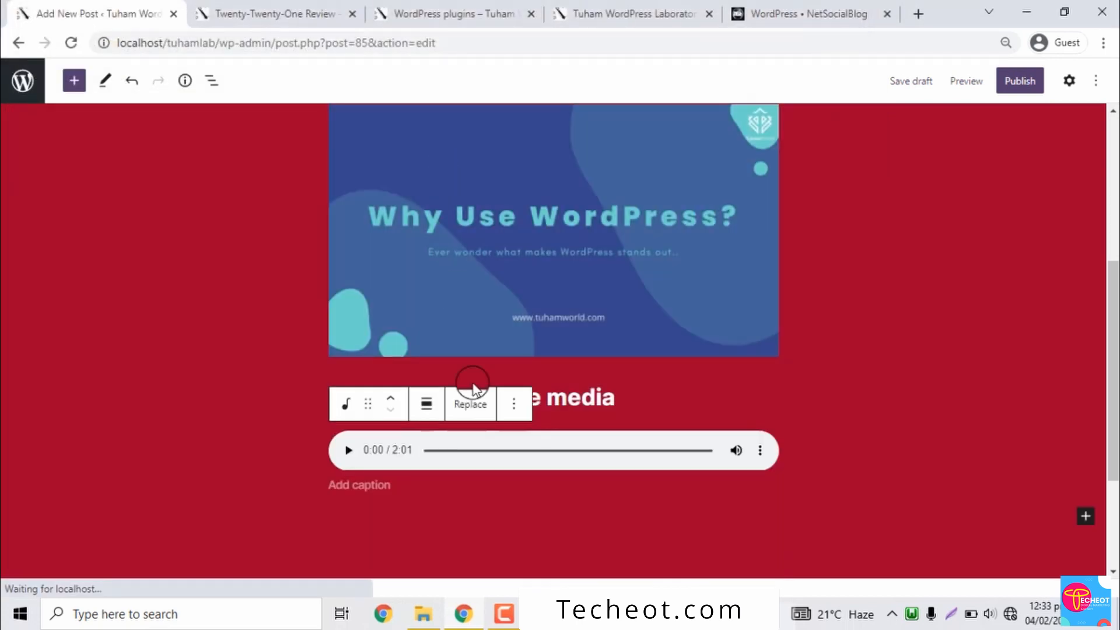
Play the uploaded audio in the Audio block and look through the block library down to the Embeds category
click(415, 489)
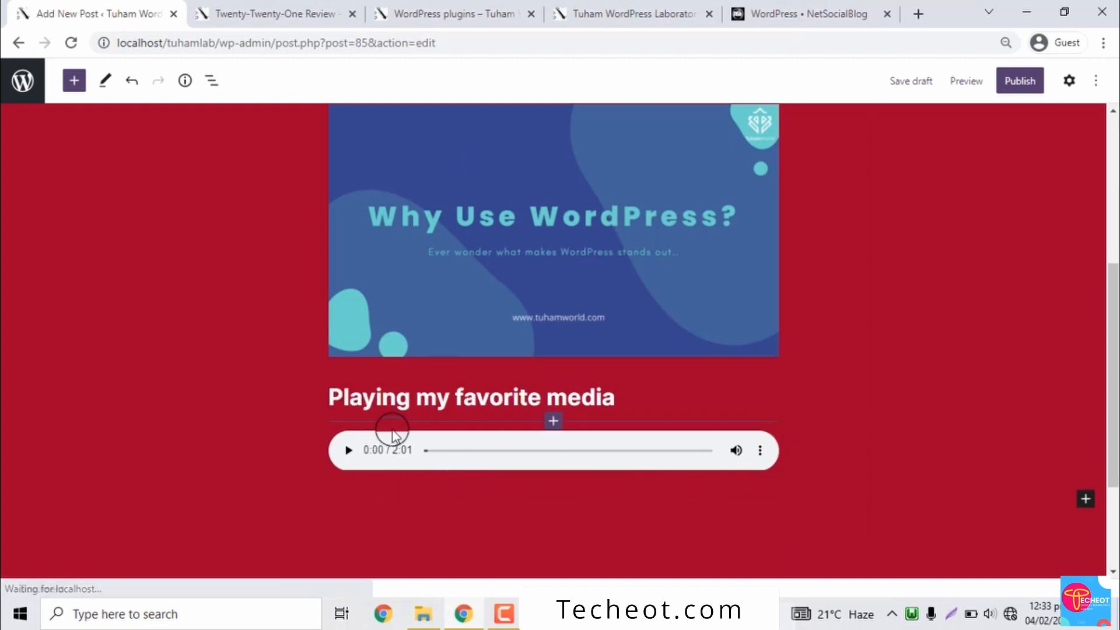
click(349, 450)
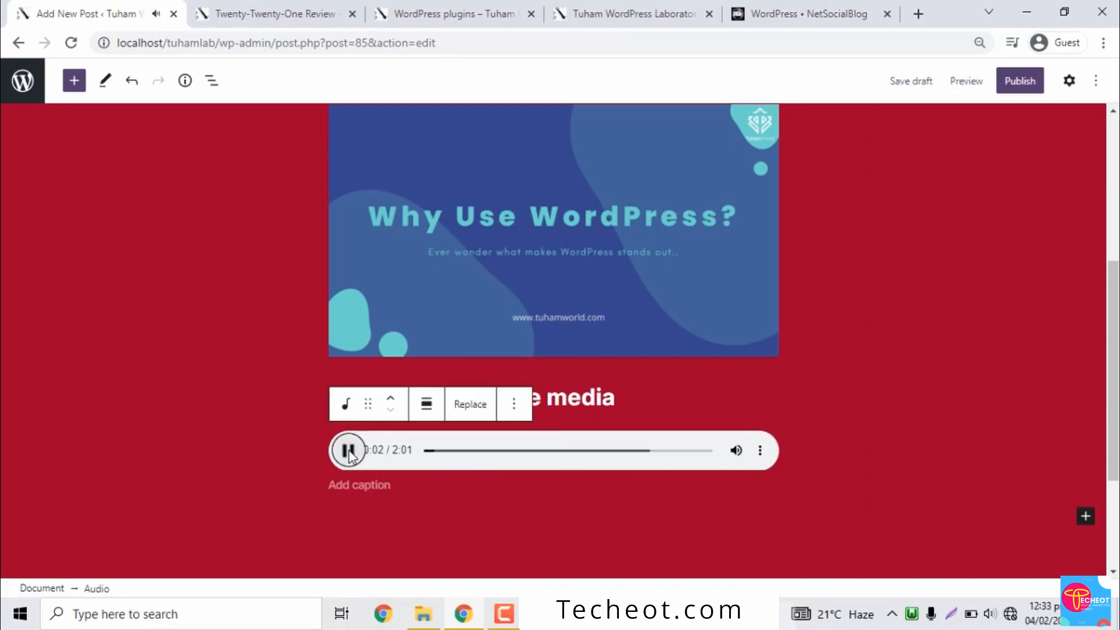
click(73, 81)
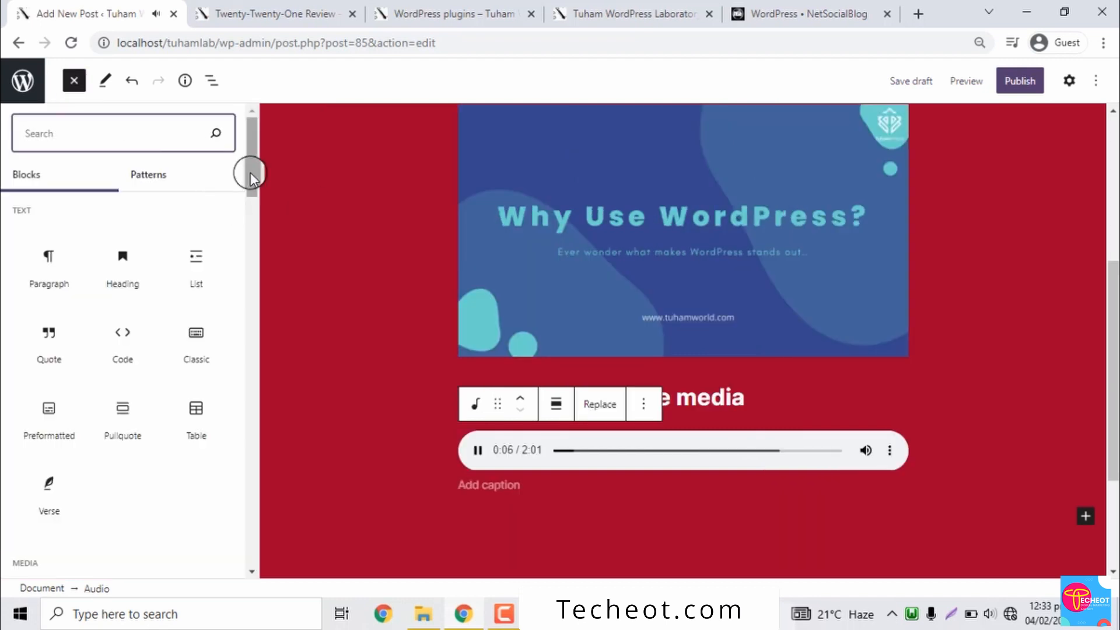
drag(251, 175, 255, 517)
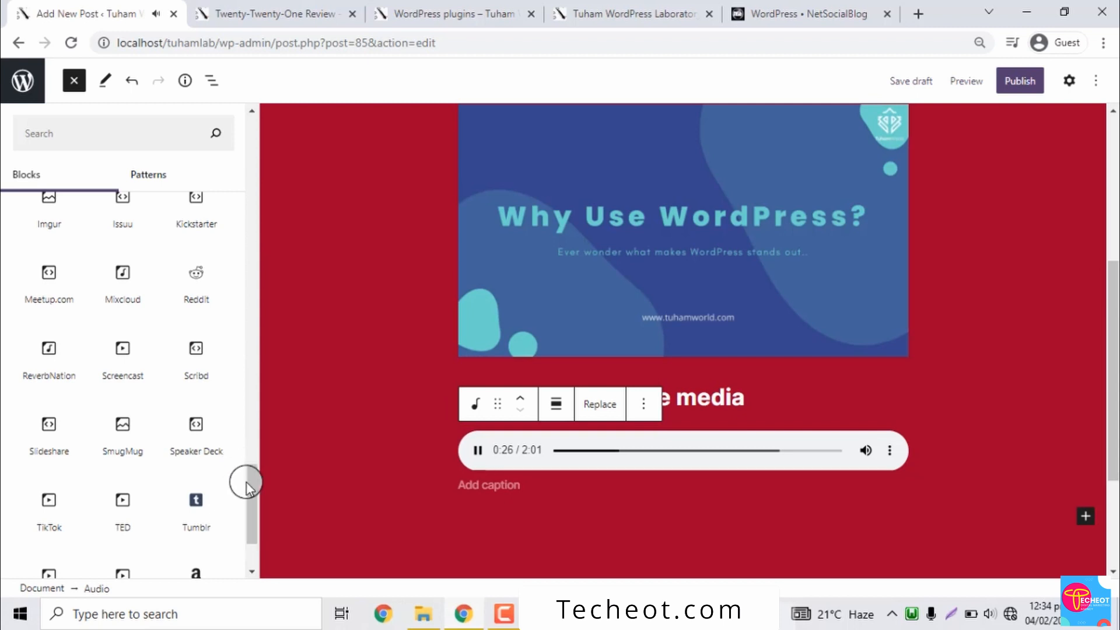
drag(250, 491, 250, 283)
Search the block library for "button" and add a Buttons block below the audio player
click(50, 132)
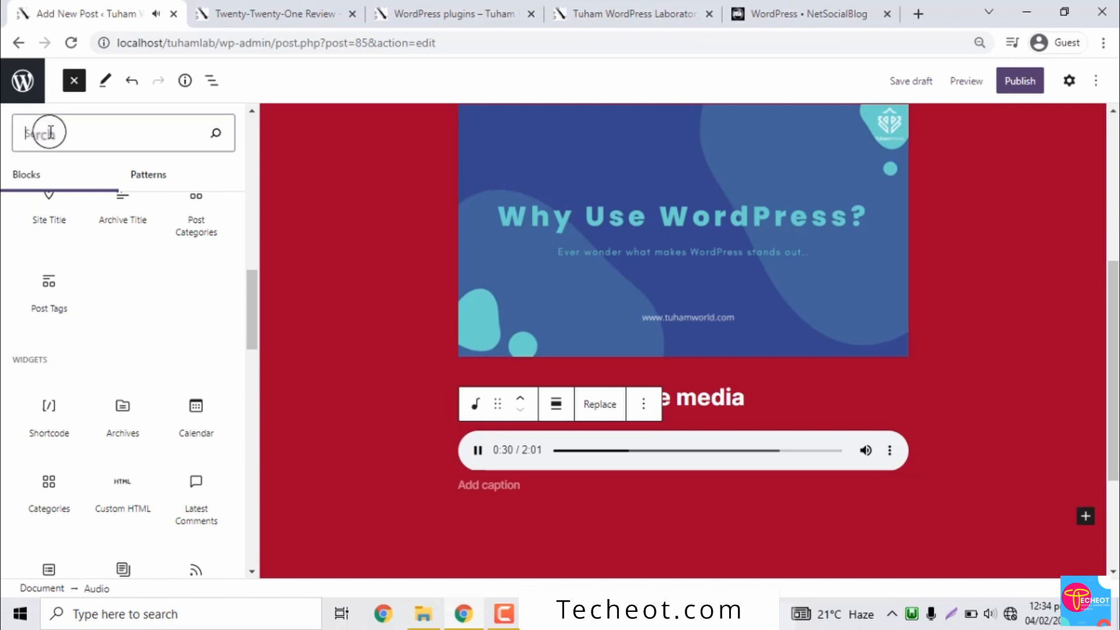
text(bu)
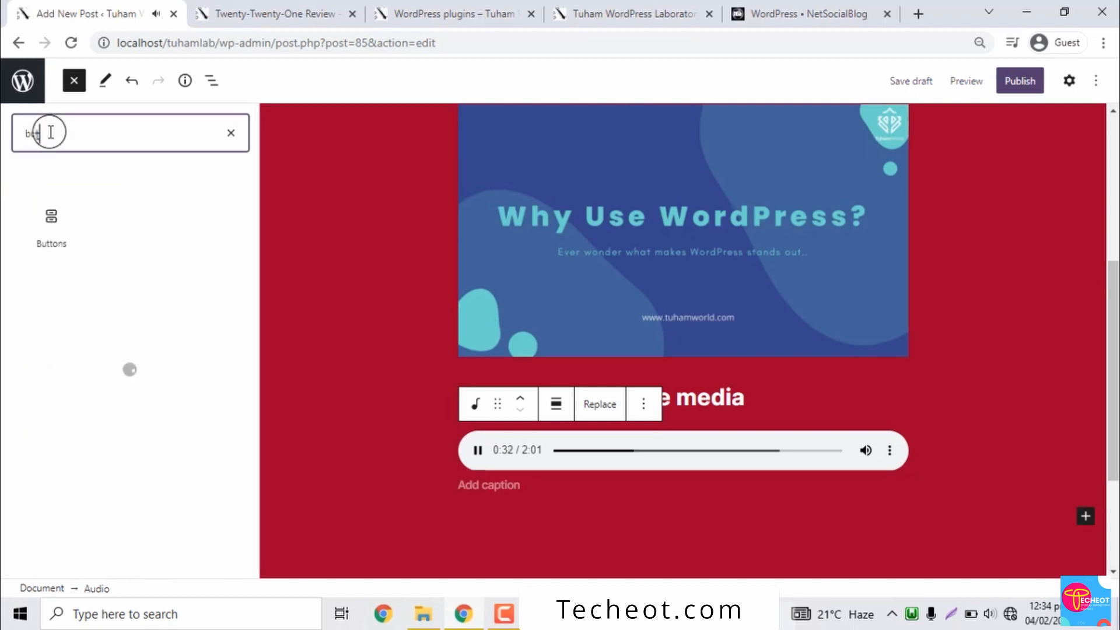
text(tton)
click(47, 240)
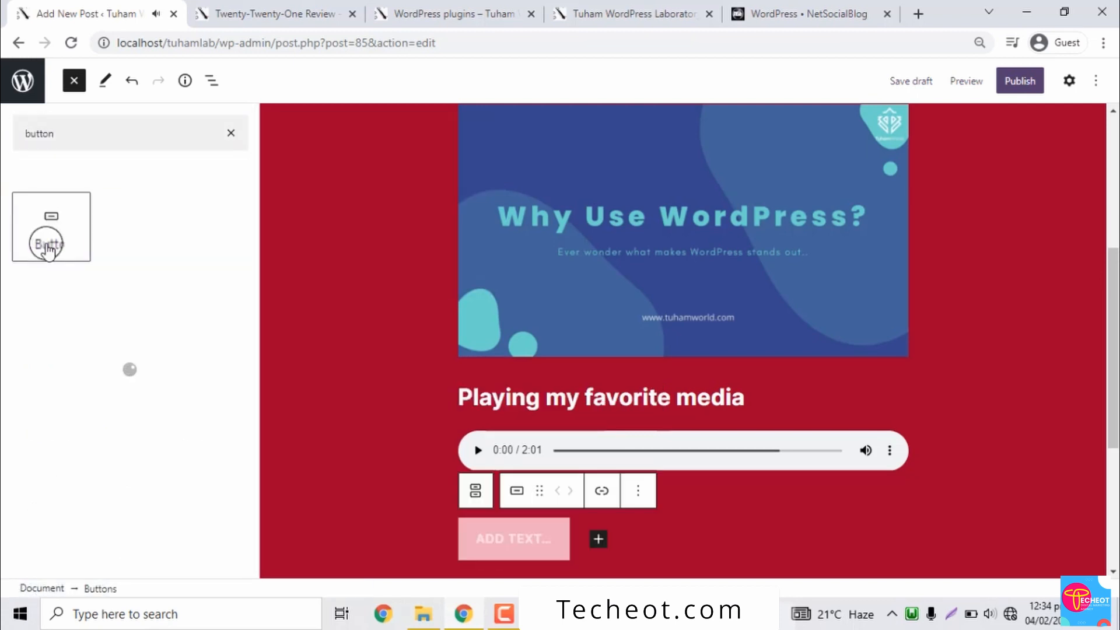
Label the new button below the audio player "CLICK ME TO LIKE OUR FACEBOOK PAGE"
click(518, 539)
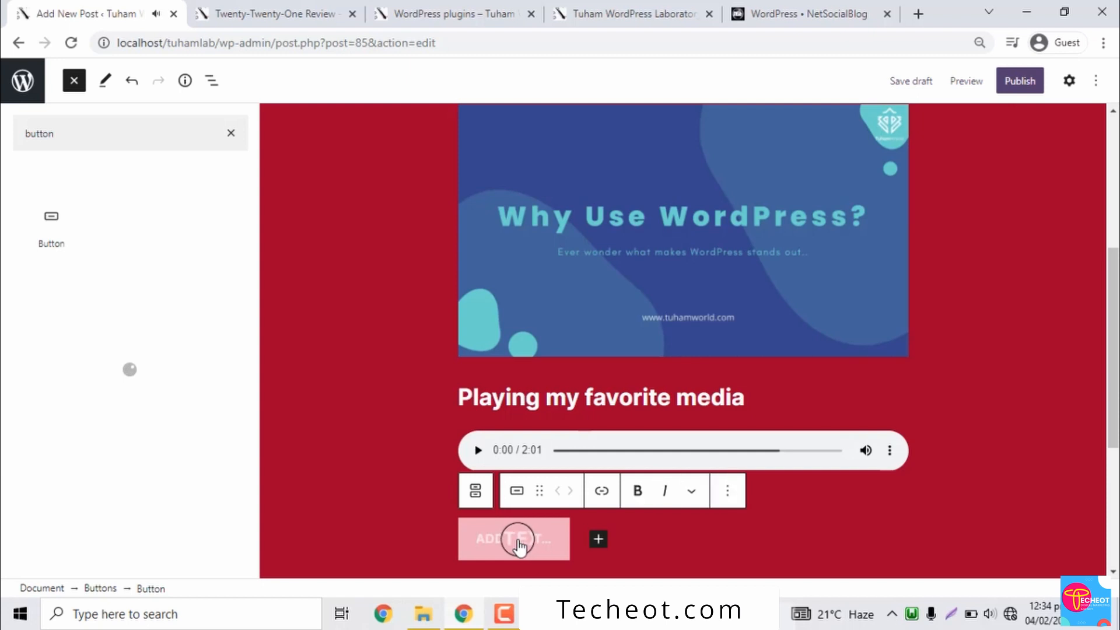
text(CLICK ME T)
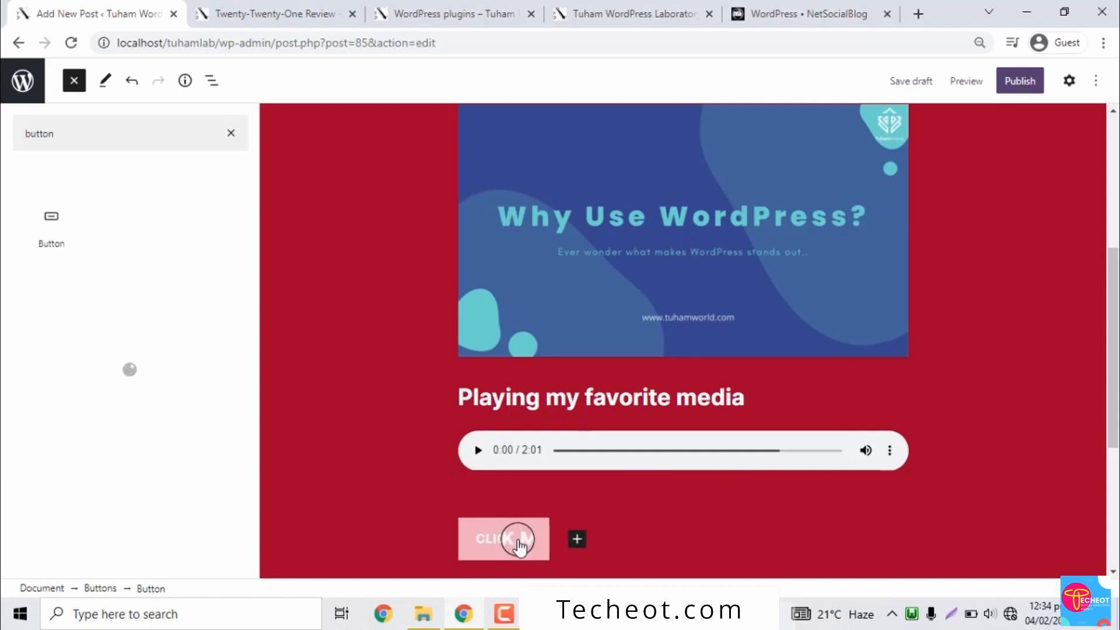
text(O V)
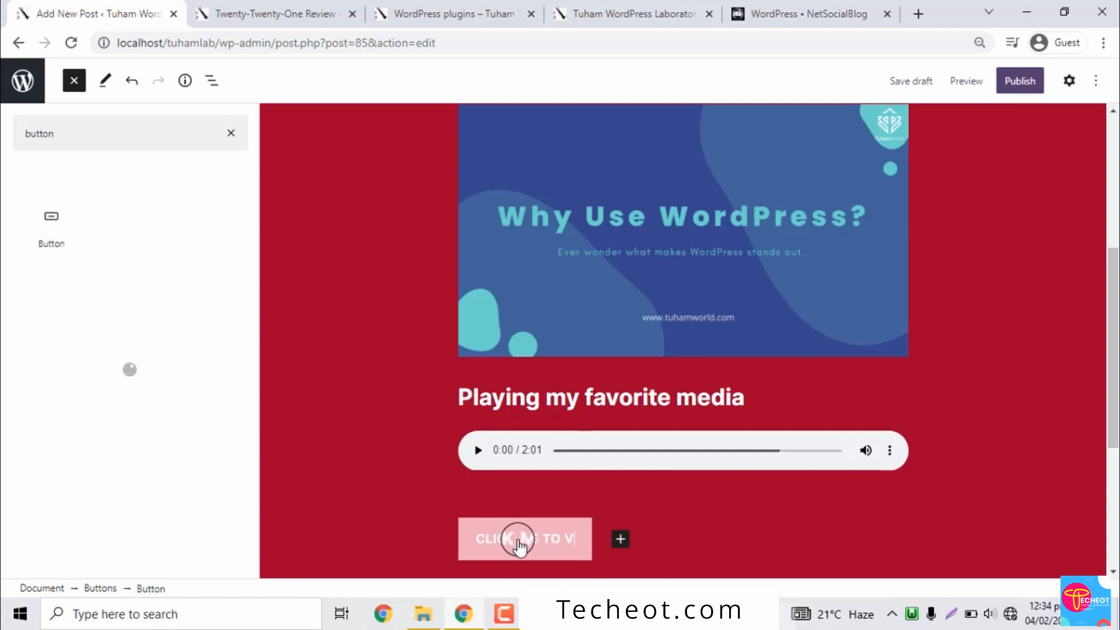
key(BackSpace)
text(LIKE O)
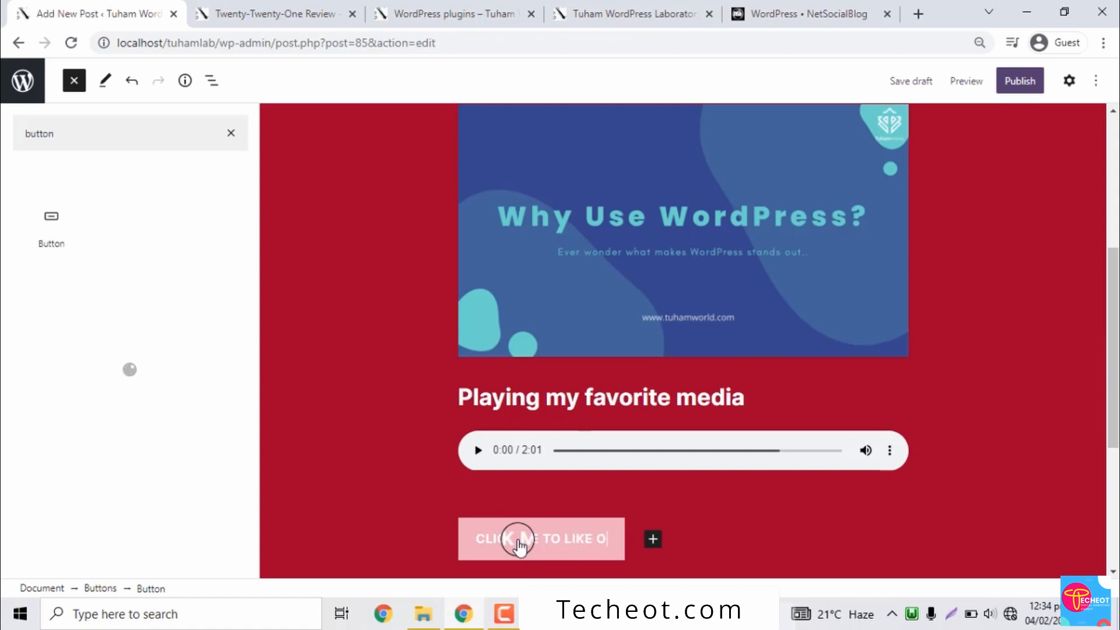
text(UR FACEBOO)
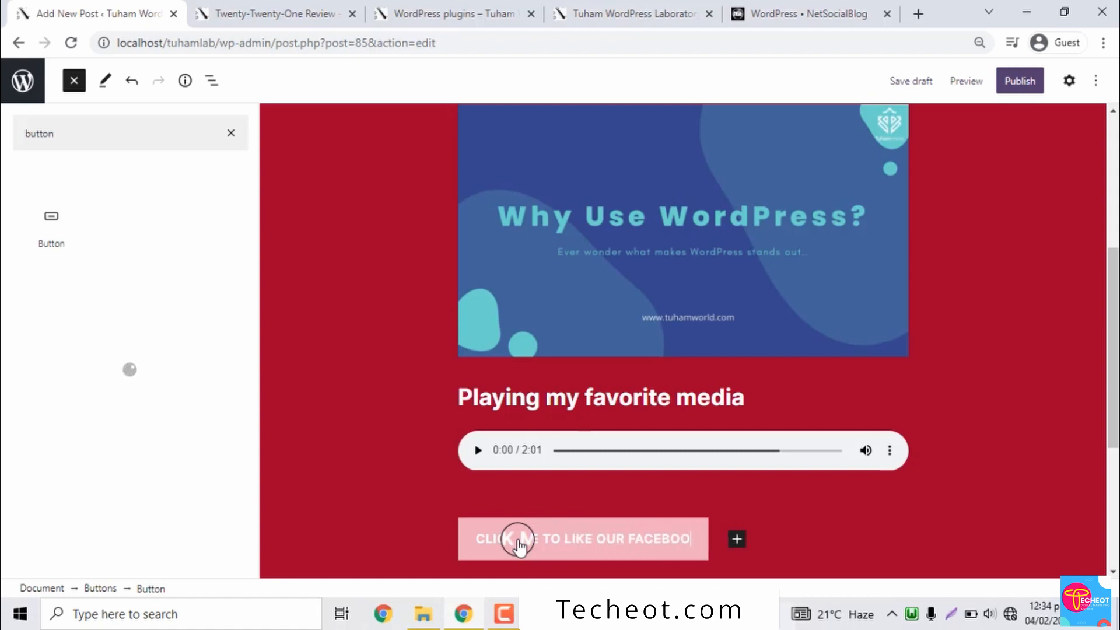
text(KAGE)
key(BackSpace)
key(BackSpace)
key(BackSpace)
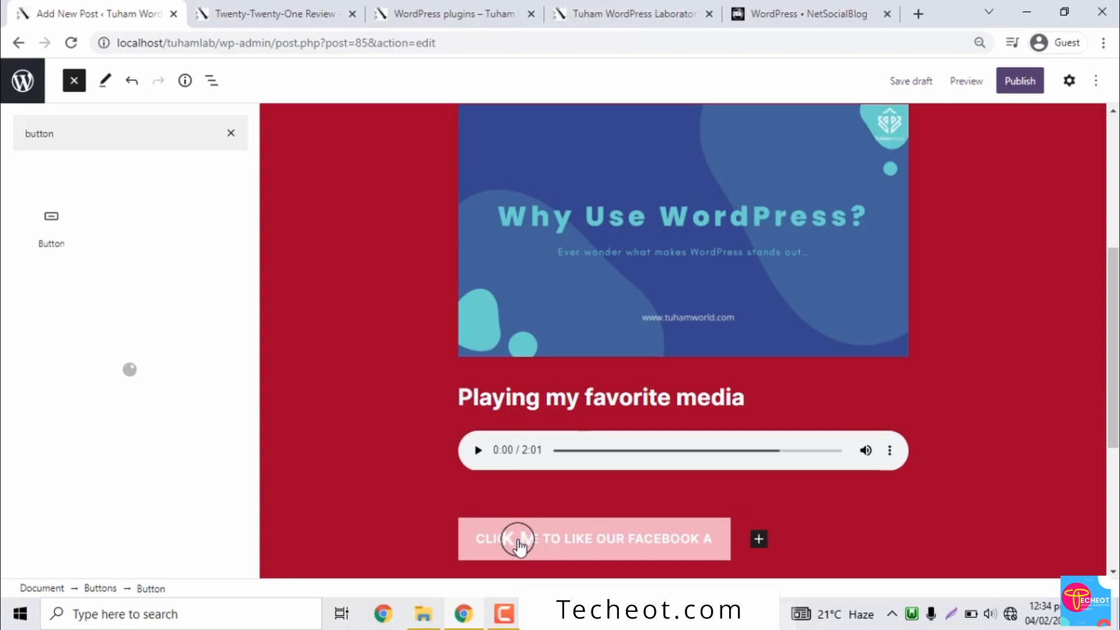
text(PAGE)
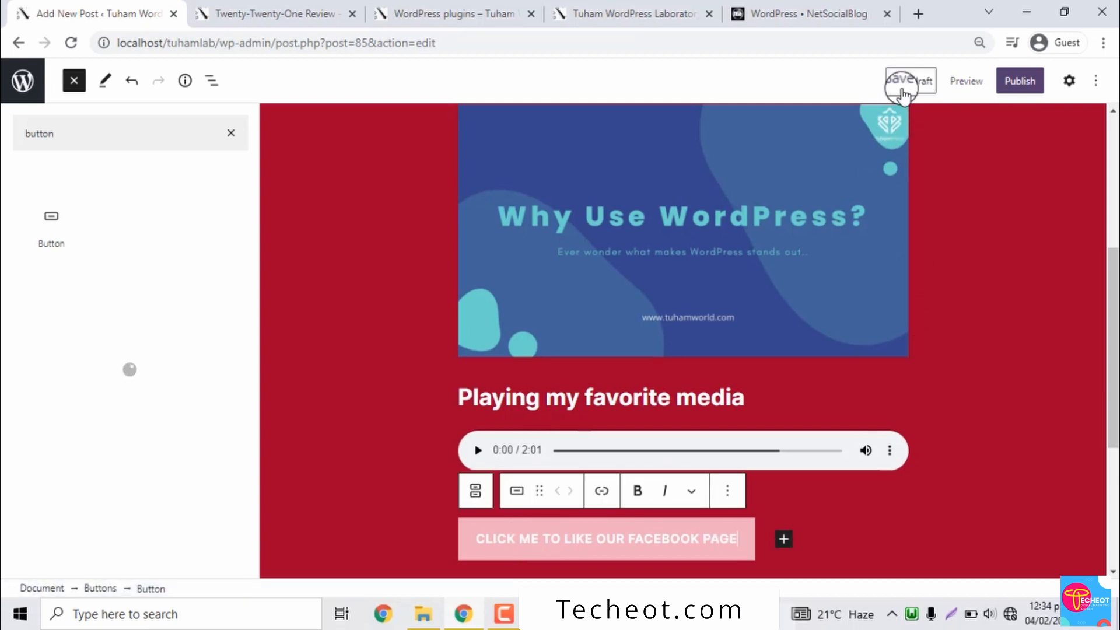
Save the draft and publish the Twenty-Twenty-One Review post
click(901, 87)
click(1024, 84)
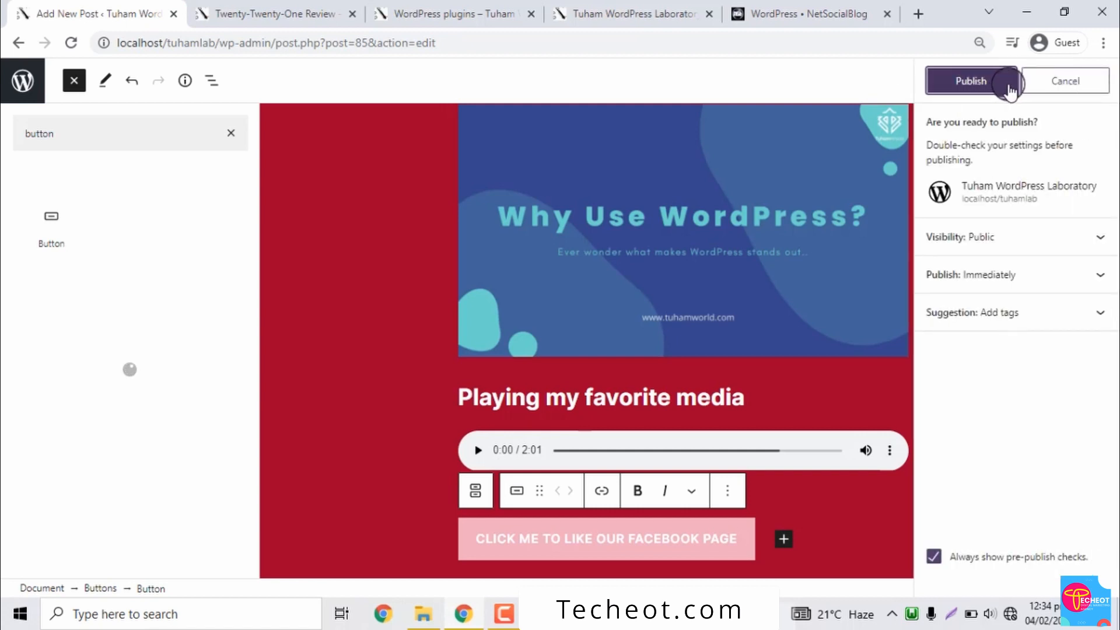
click(969, 82)
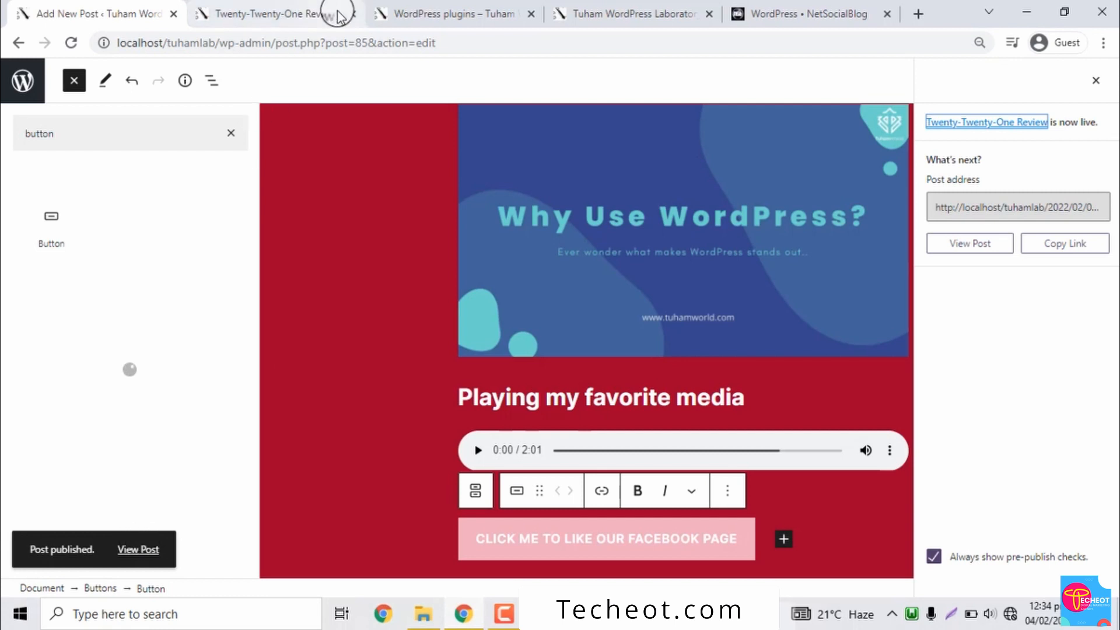
Review the published Twenty-Twenty-One Review post on the site's home page down to the Facebook button, and return to the post editor
click(318, 5)
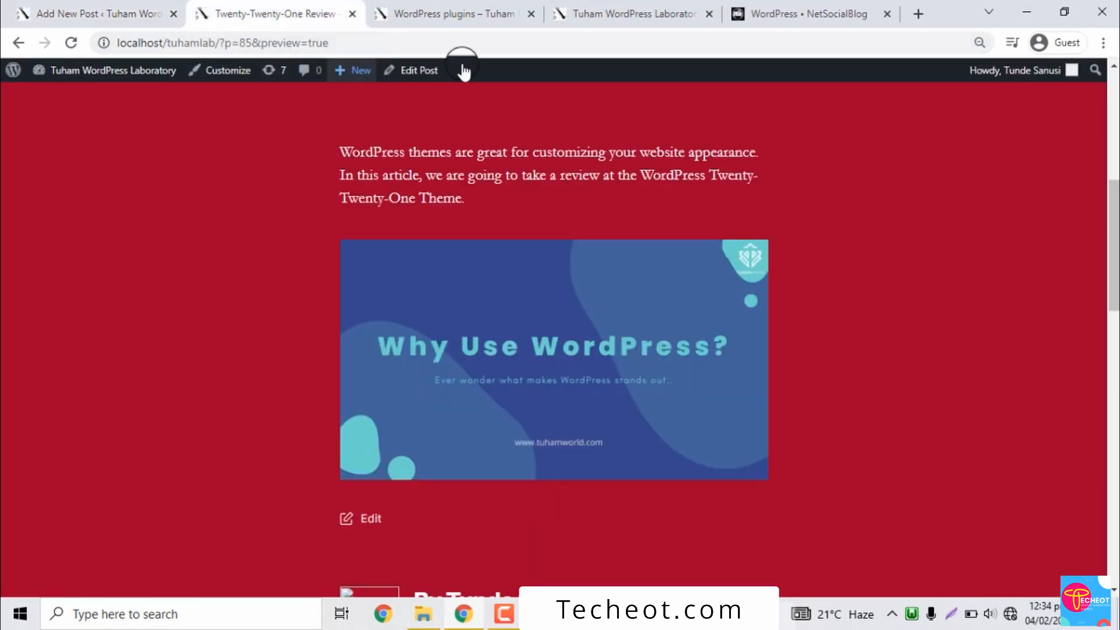
drag(1112, 233, 1111, 84)
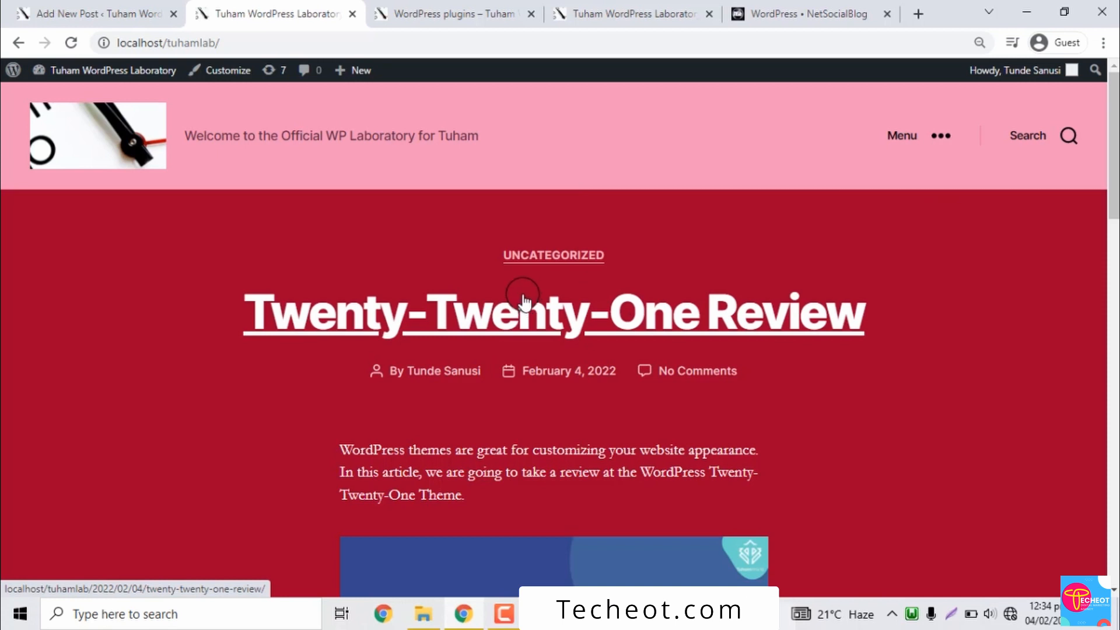
click(1102, 44)
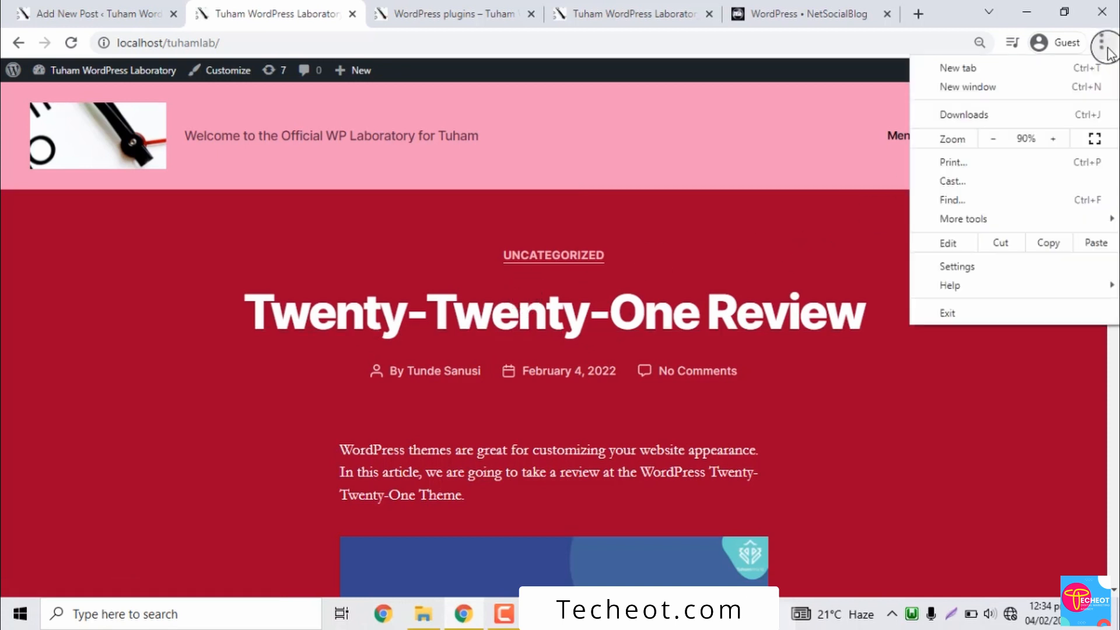
click(702, 167)
drag(1116, 141, 1116, 178)
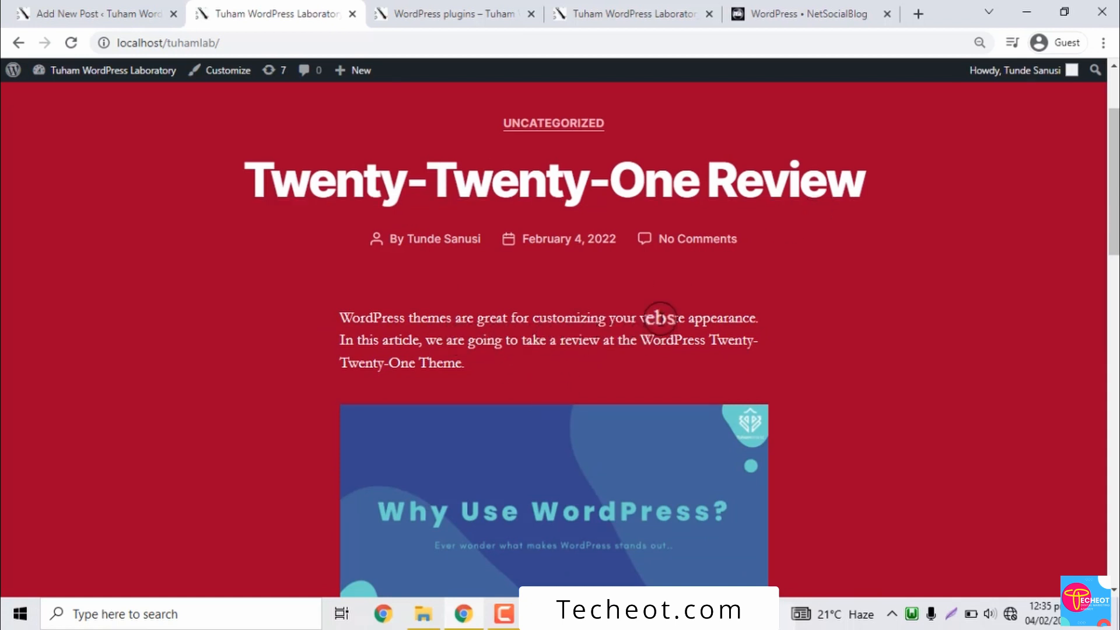
drag(1114, 180, 1112, 271)
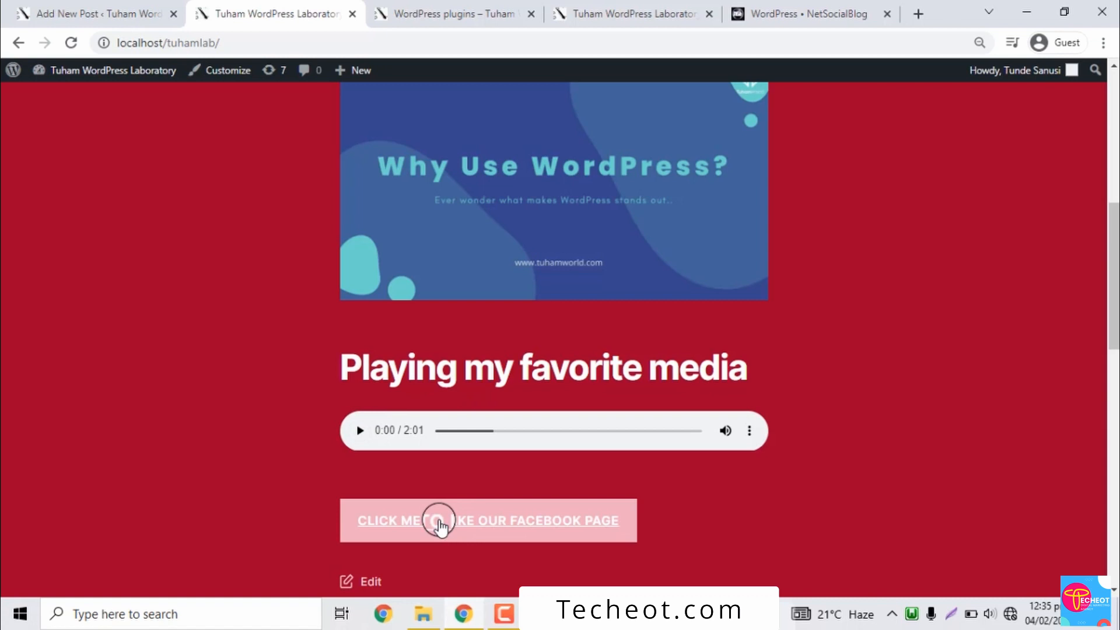
drag(1113, 287, 1113, 225)
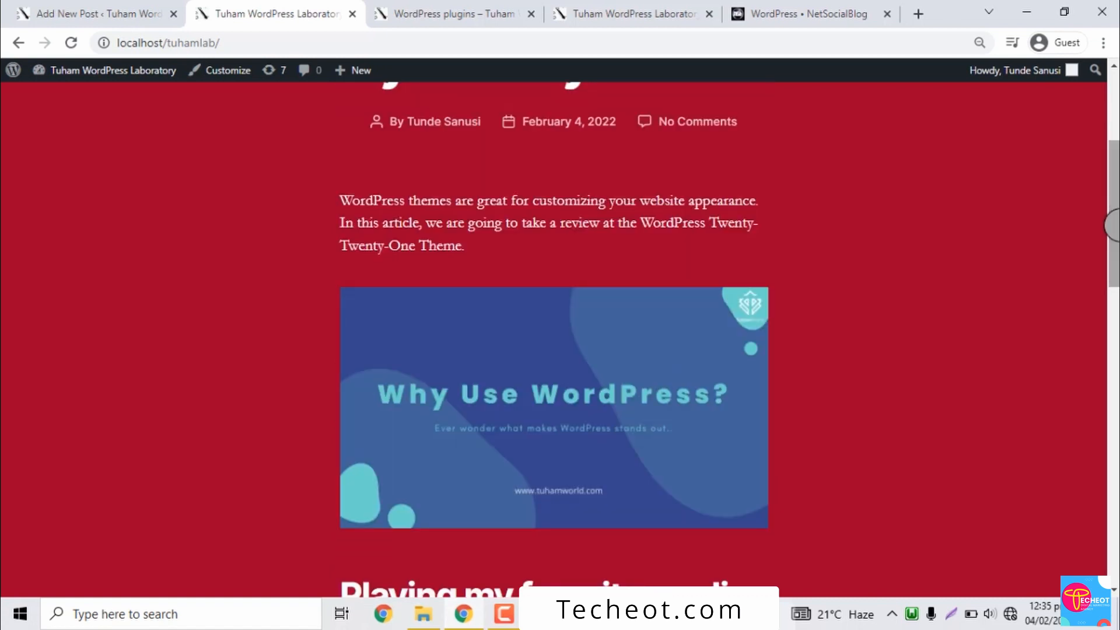
click(99, 14)
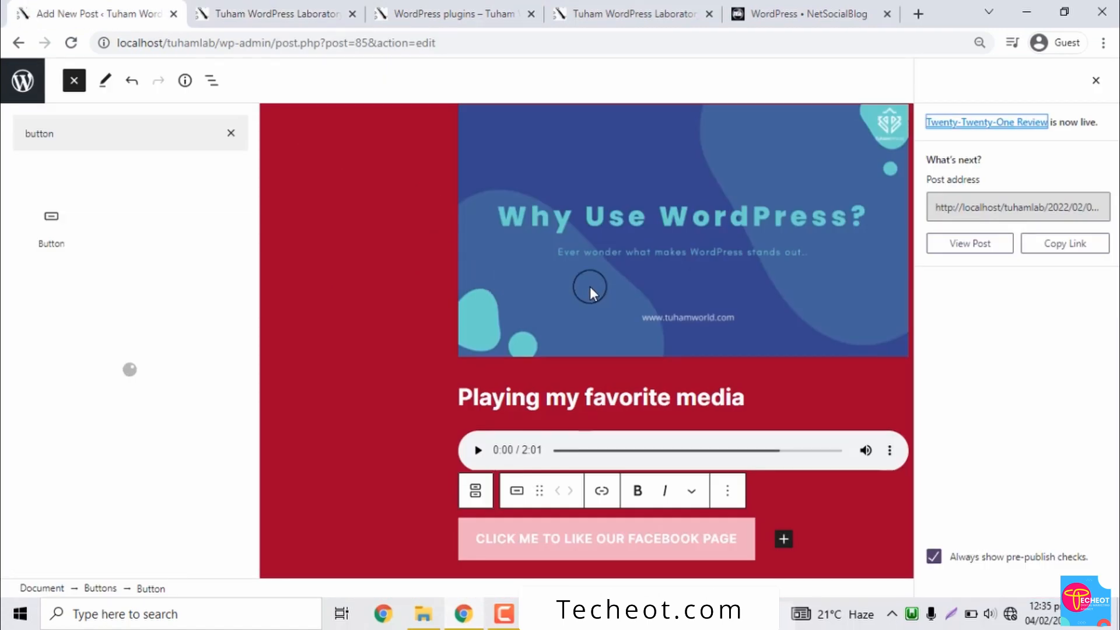